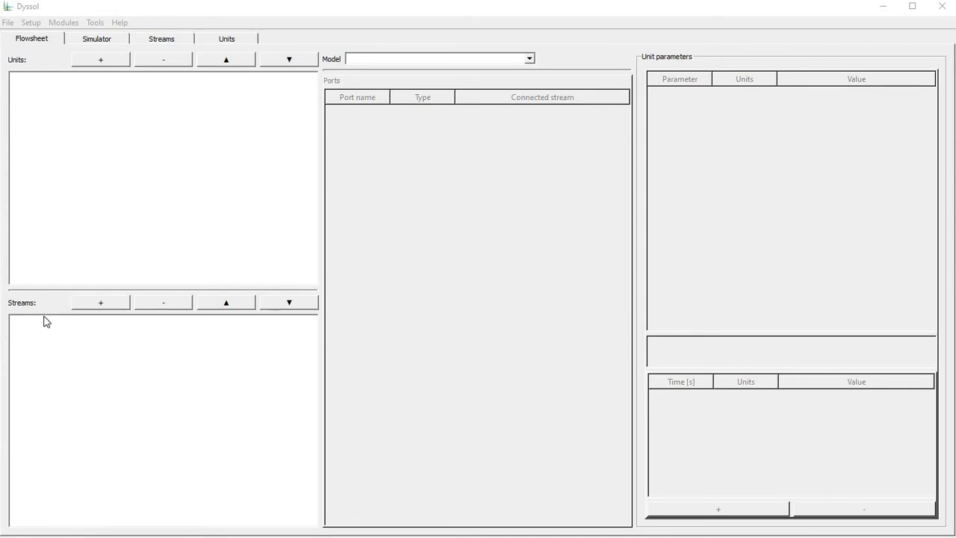
Add eleven units to the empty flowsheet.
{"action": "left_click", "coordinate": [100, 60]}
{"action": "left_click", "coordinate": [100, 60]}
{"action": "left_click", "coordinate": [100, 60]}
{"action": "left_click", "coordinate": [100, 59]}
{"action": "left_click", "coordinate": [100, 59]}
{"action": "left_click", "coordinate": [100, 60]}
{"action": "left_click", "coordinate": [100, 60]}
{"action": "left_click", "coordinate": [100, 60]}
{"action": "left_click", "coordinate": [99, 66]}
{"action": "left_click", "coordinate": [100, 65]}
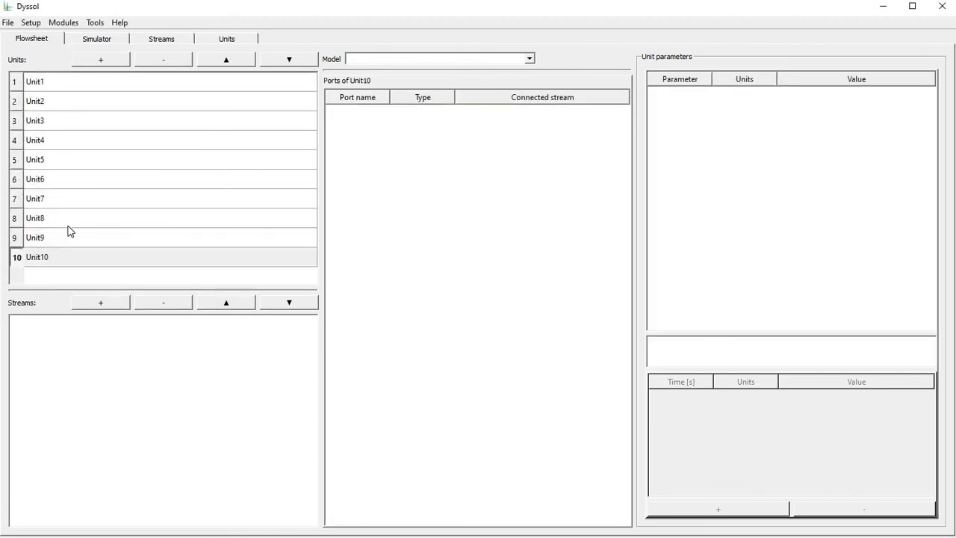
Add twelve streams to the flowsheet.
{"action": "left_click", "coordinate": [90, 308]}
{"action": "left_click", "coordinate": [89, 308]}
{"action": "left_click", "coordinate": [90, 308]}
{"action": "left_click", "coordinate": [90, 309]}
{"action": "left_click", "coordinate": [90, 308]}
{"action": "left_click", "coordinate": [90, 308]}
{"action": "left_click", "coordinate": [90, 308]}
{"action": "left_click", "coordinate": [90, 309]}
{"action": "left_click", "coordinate": [91, 310]}
{"action": "left_click", "coordinate": [91, 309]}
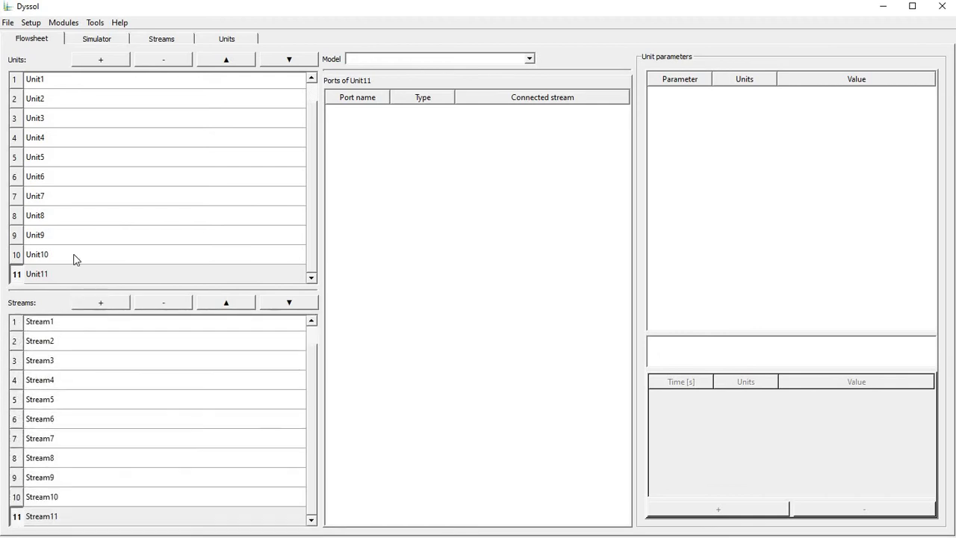
Rename the first unit as "Urea solution".
{"action": "scroll", "coordinate": [31, 91], "scroll_direction": "up", "scroll_amount": 1}
{"action": "left_click", "coordinate": [31, 83]}
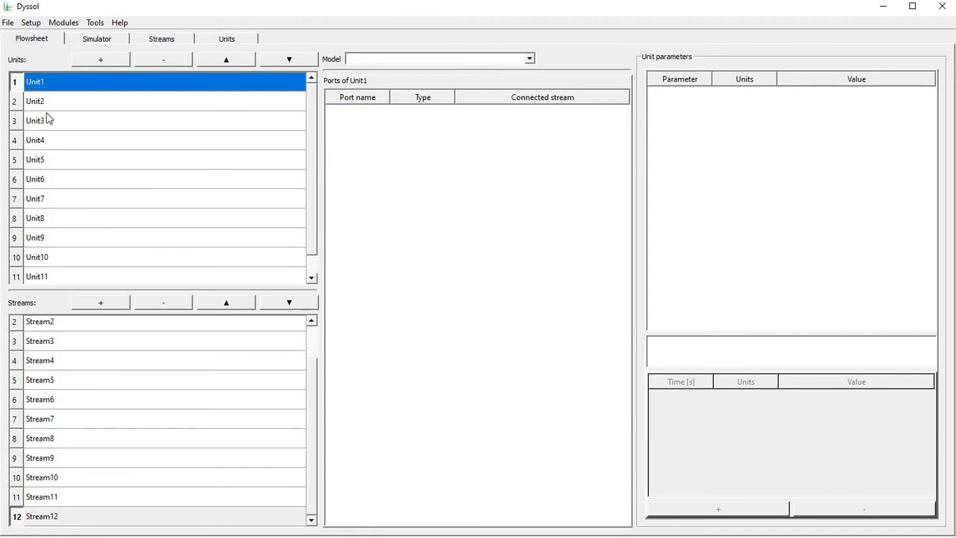
{"action": "key", "text": "F2"}
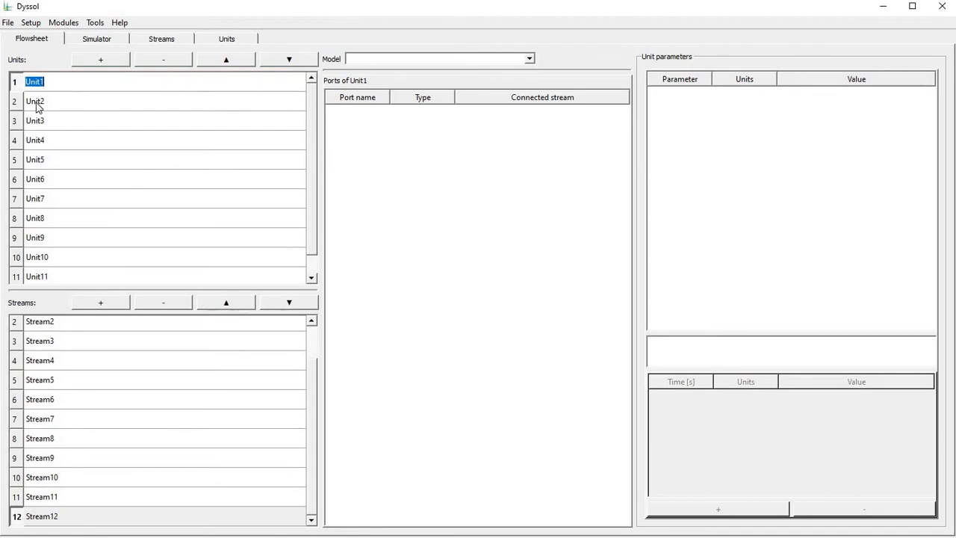
{"action": "type", "text": "Urea solution"}
{"action": "key", "text": "Return"}
Rename the second unit as "Nuclei" and the third as "Flguidization gas".
{"action": "double_click", "coordinate": [36, 103]}
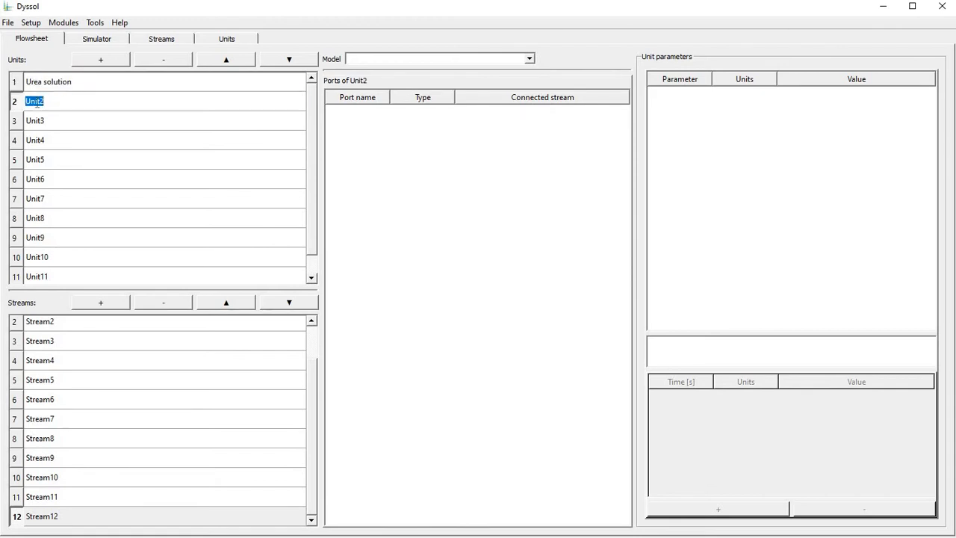
{"action": "type", "text": "Nuclei"}
{"action": "key", "text": "Return"}
{"action": "key", "text": "Down"}
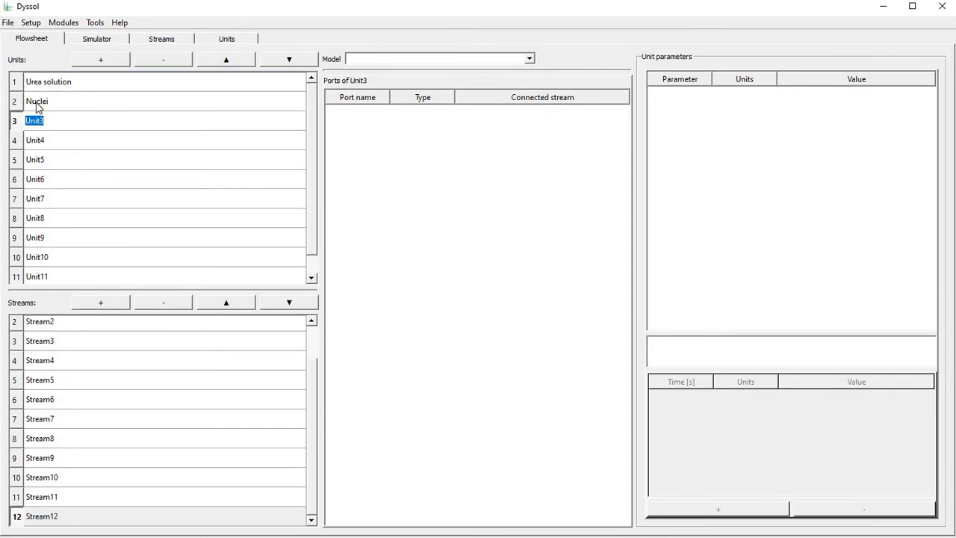
{"action": "type", "text": "Flguidization gas"}
{"action": "key", "text": "Return"}
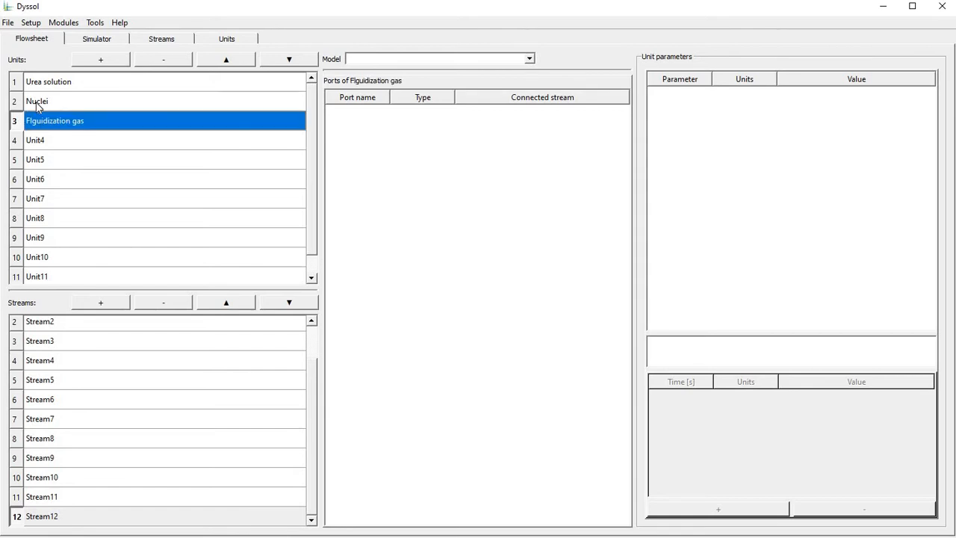
Rename the fourth unit as "Mixer 1".
{"action": "key", "text": "Down"}
{"action": "type", "text": "M"}
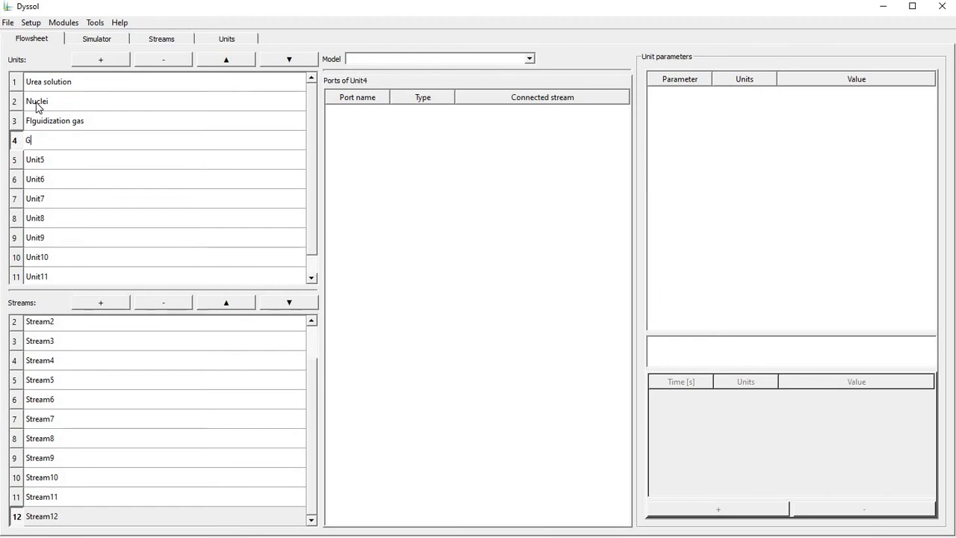
{"action": "type", "text": "ixer"}
{"action": "key", "text": "Return"}
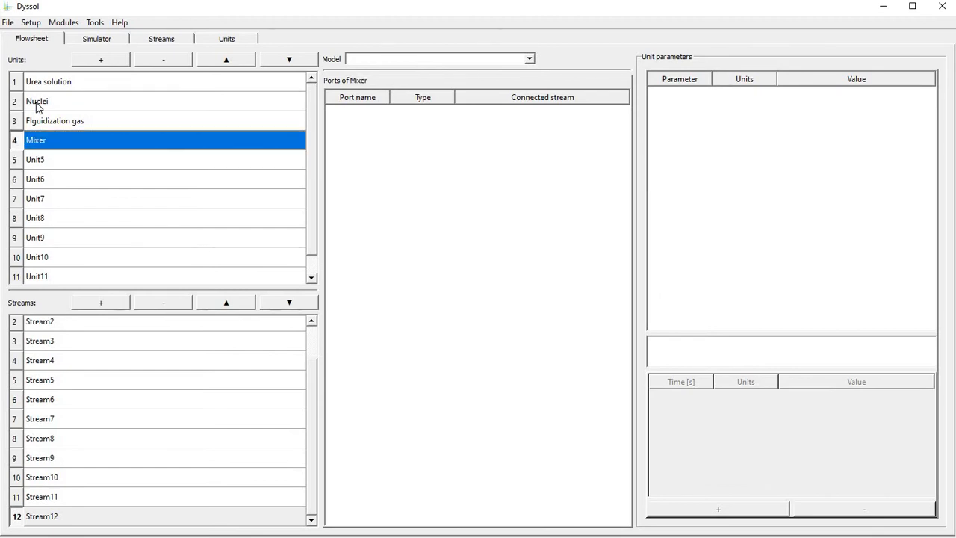
{"action": "key", "text": "F2"}
{"action": "key", "text": "End"}
{"action": "type", "text": "1"}
{"action": "key", "text": "Return"}
Rename the fifth unit as "Granulator".
{"action": "key", "text": "Down"}
{"action": "type", "text": "Granulator"}
{"action": "key", "text": "Return"}
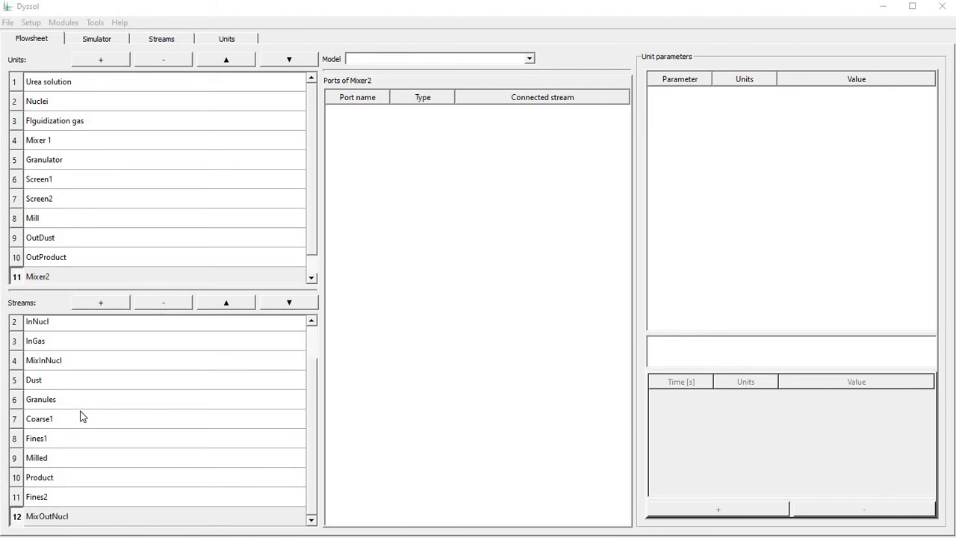
Save the flowsheet as test.dflw in D:/Temp.
{"action": "left_click", "coordinate": [10, 24]}
{"action": "left_click", "coordinate": [24, 56]}
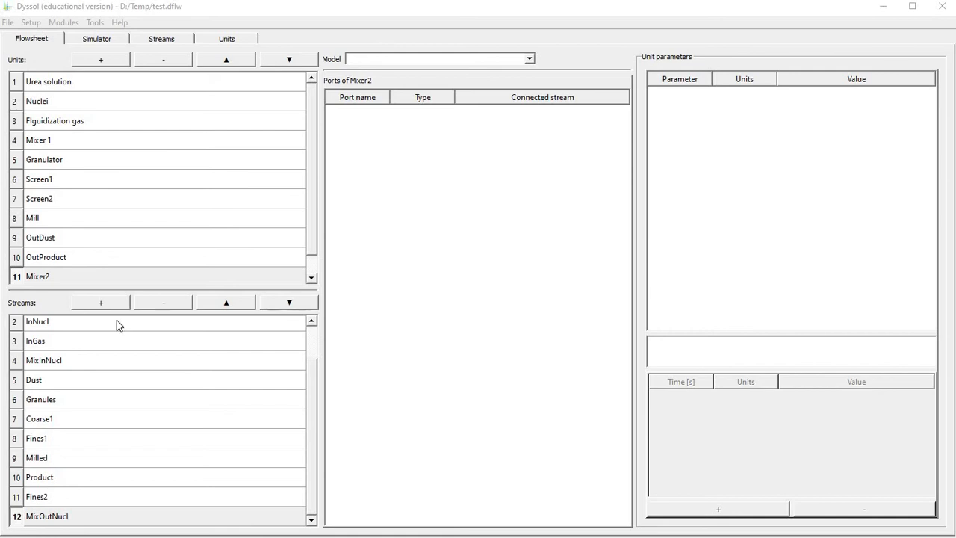
Assign the InletFlow model to the Urea solution, Nuclei and Flguidization gas units.
{"action": "left_click", "coordinate": [82, 82]}
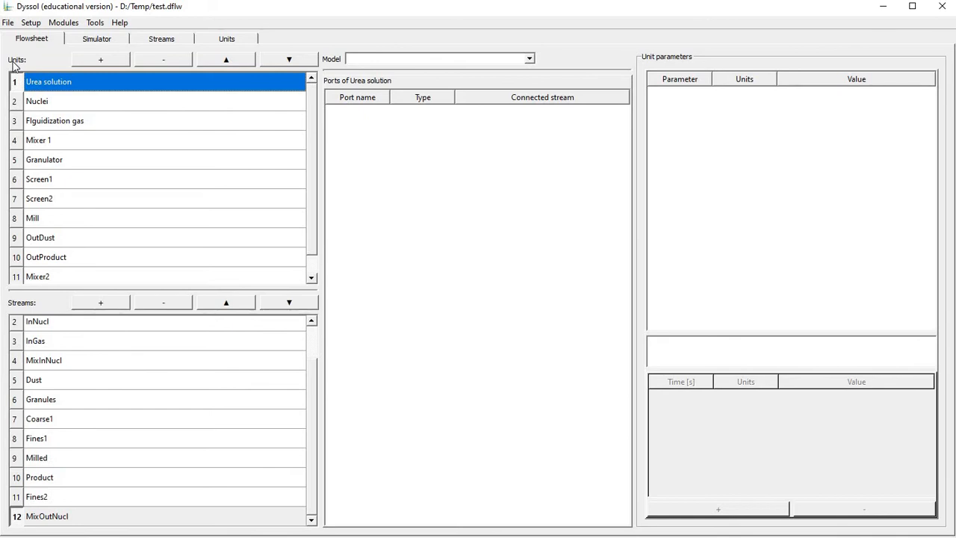
{"action": "left_click", "coordinate": [444, 60]}
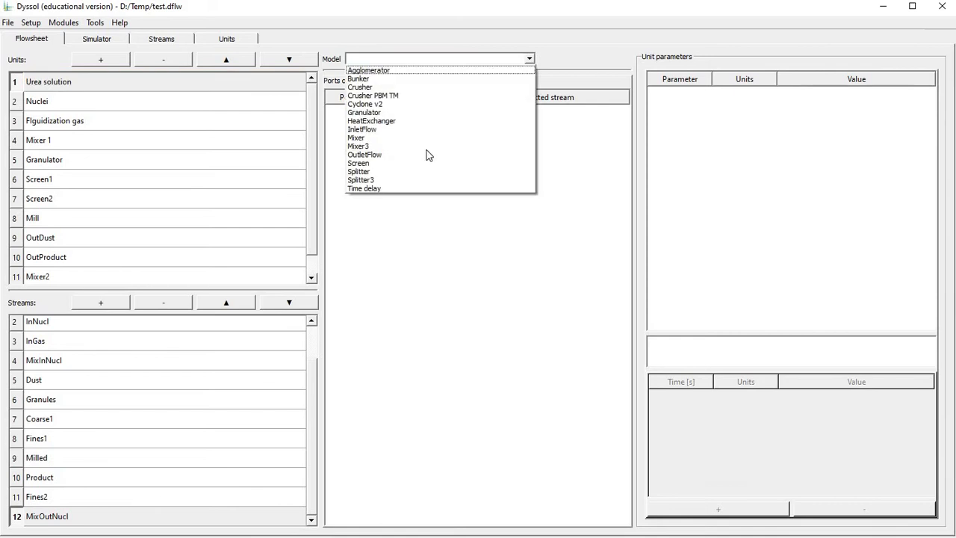
{"action": "left_click", "coordinate": [383, 129]}
{"action": "left_click", "coordinate": [280, 102]}
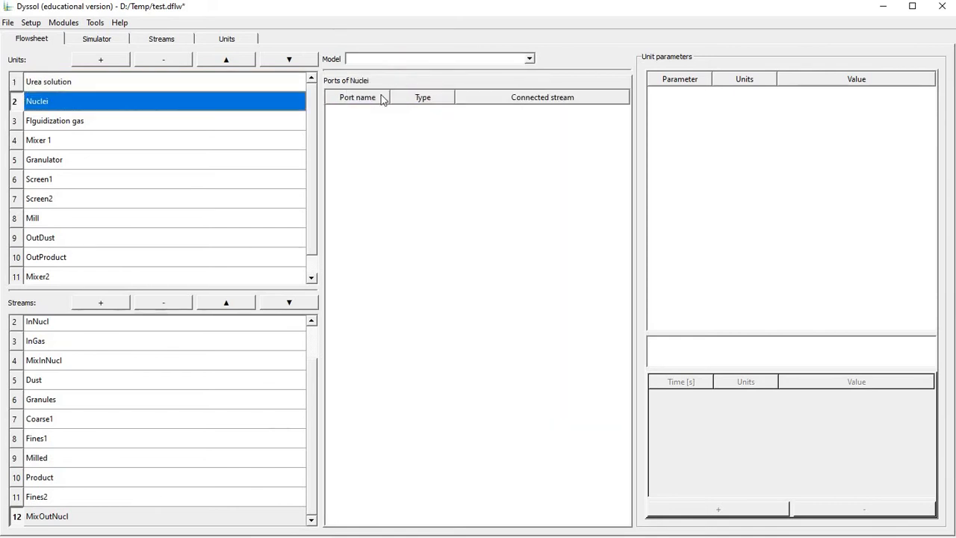
{"action": "left_click", "coordinate": [389, 60]}
{"action": "left_click", "coordinate": [383, 129]}
{"action": "left_click", "coordinate": [287, 120]}
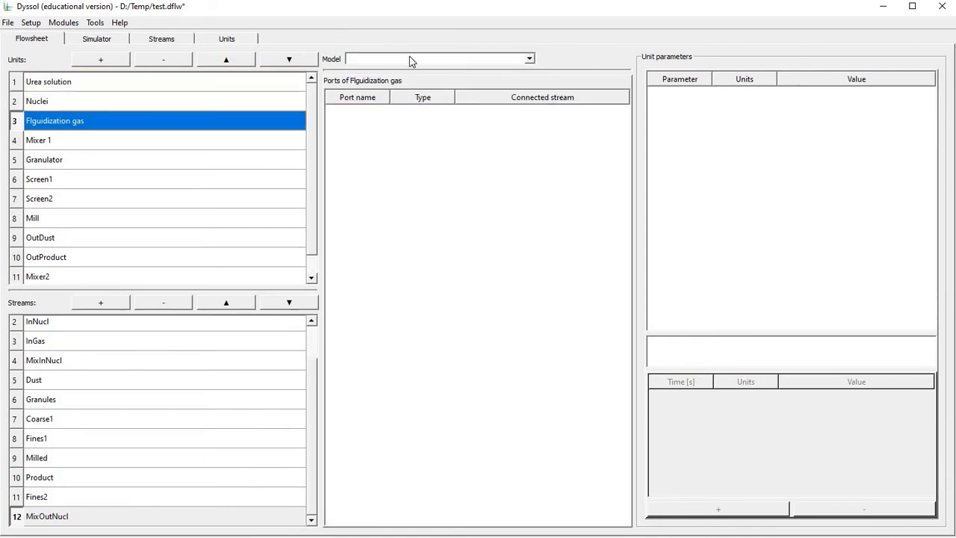
{"action": "left_click", "coordinate": [409, 57]}
{"action": "left_click", "coordinate": [407, 129]}
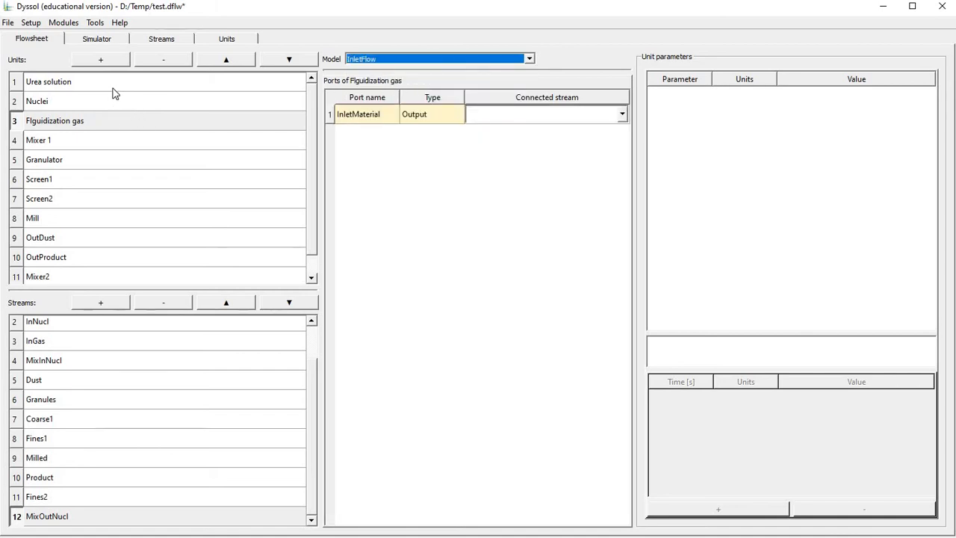
Assign the Mixer model to the Mixer 1 unit and the Granulator model to the Granulator unit.
{"action": "left_click", "coordinate": [125, 144]}
{"action": "left_click", "coordinate": [398, 59]}
{"action": "left_click", "coordinate": [366, 137]}
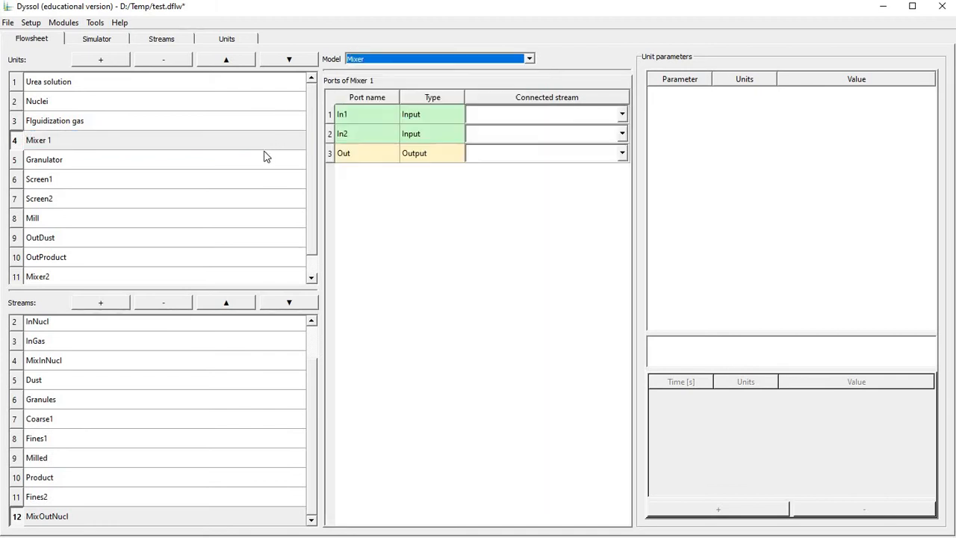
{"action": "left_click", "coordinate": [266, 155]}
{"action": "left_click", "coordinate": [415, 61]}
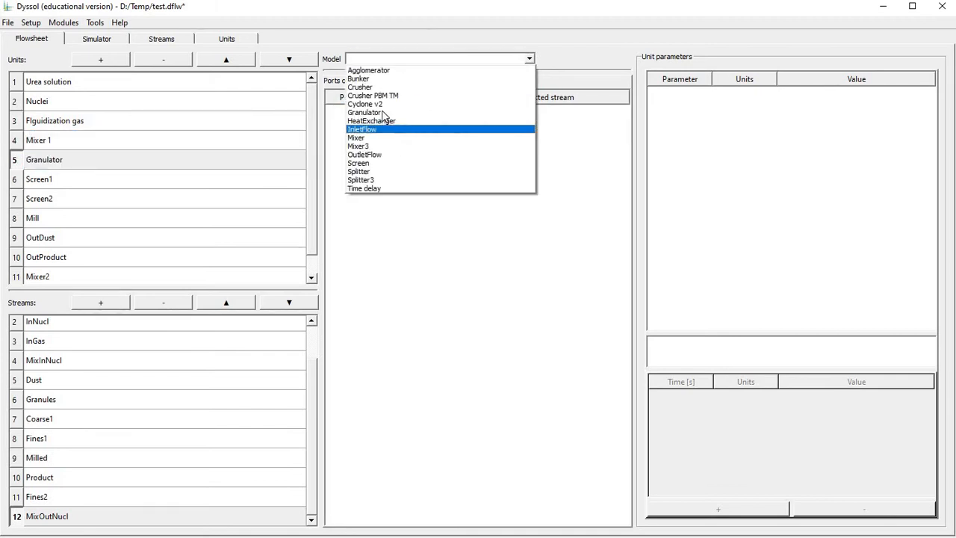
{"action": "left_click", "coordinate": [382, 112]}
Assign the Screen model to the Screen1 and Screen2 units.
{"action": "left_click", "coordinate": [135, 184]}
{"action": "left_click", "coordinate": [399, 60]}
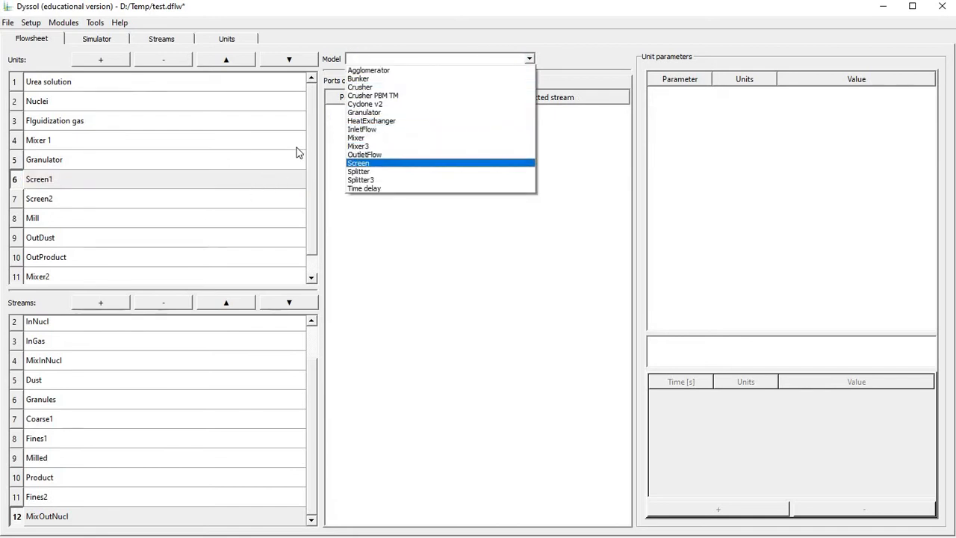
{"action": "left_click", "coordinate": [370, 163]}
{"action": "left_click", "coordinate": [134, 199]}
{"action": "left_click", "coordinate": [415, 59]}
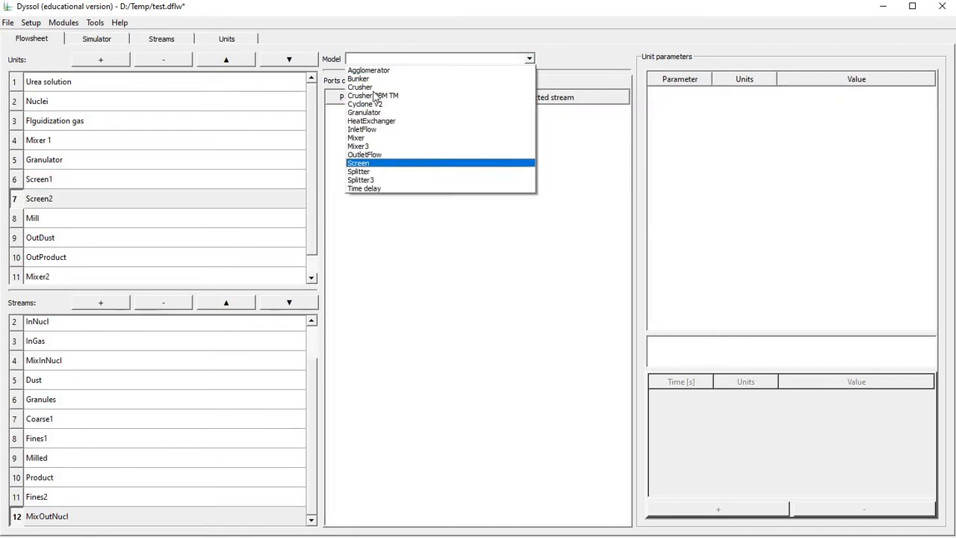
{"action": "left_click", "coordinate": [370, 162]}
Assign the Crusher model to the Mill unit.
{"action": "left_click", "coordinate": [140, 221]}
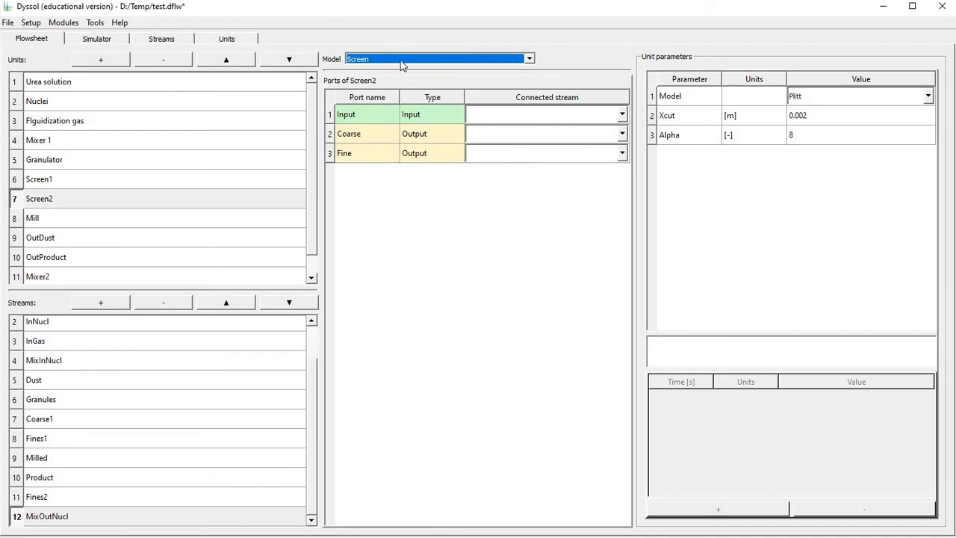
{"action": "left_click", "coordinate": [402, 59]}
{"action": "left_click", "coordinate": [360, 87]}
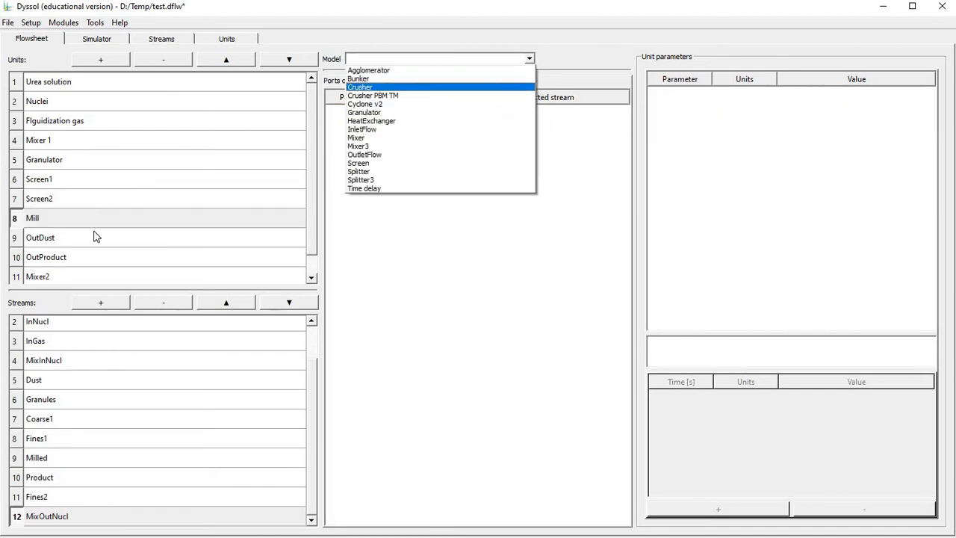
Assign the OutletFlow model to the OutDust and OutProduct units.
{"action": "left_click", "coordinate": [91, 237]}
{"action": "left_click", "coordinate": [367, 61]}
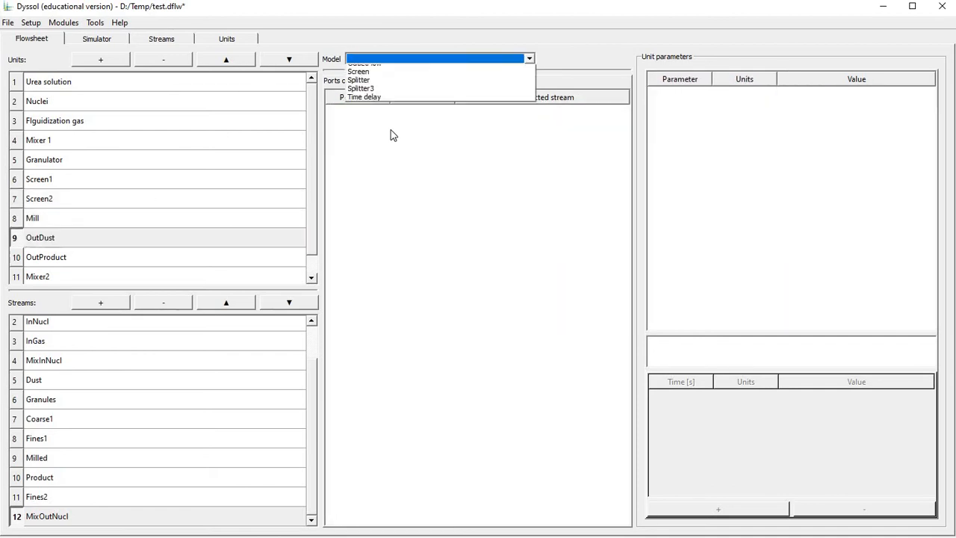
{"action": "left_click", "coordinate": [394, 155]}
{"action": "left_click", "coordinate": [82, 257]}
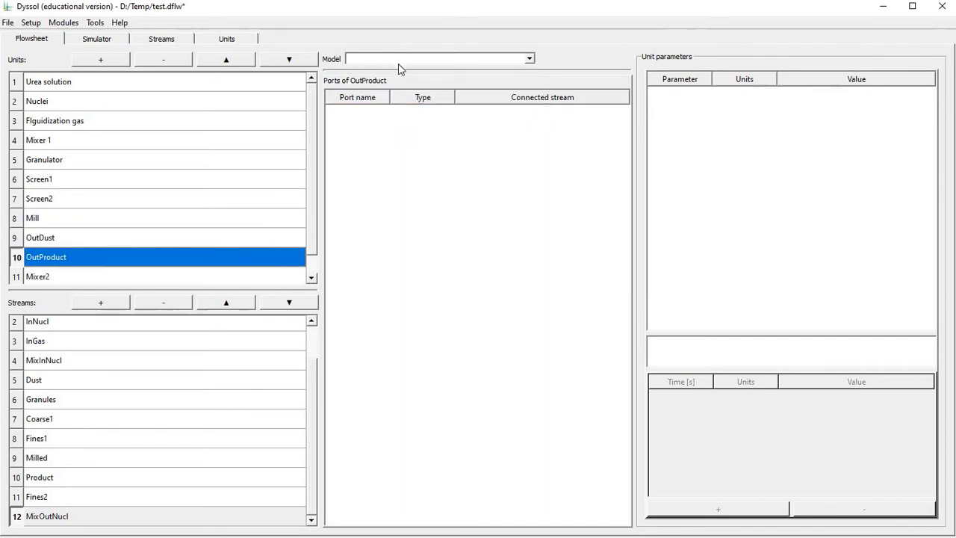
{"action": "left_click", "coordinate": [397, 62]}
{"action": "left_click", "coordinate": [394, 155]}
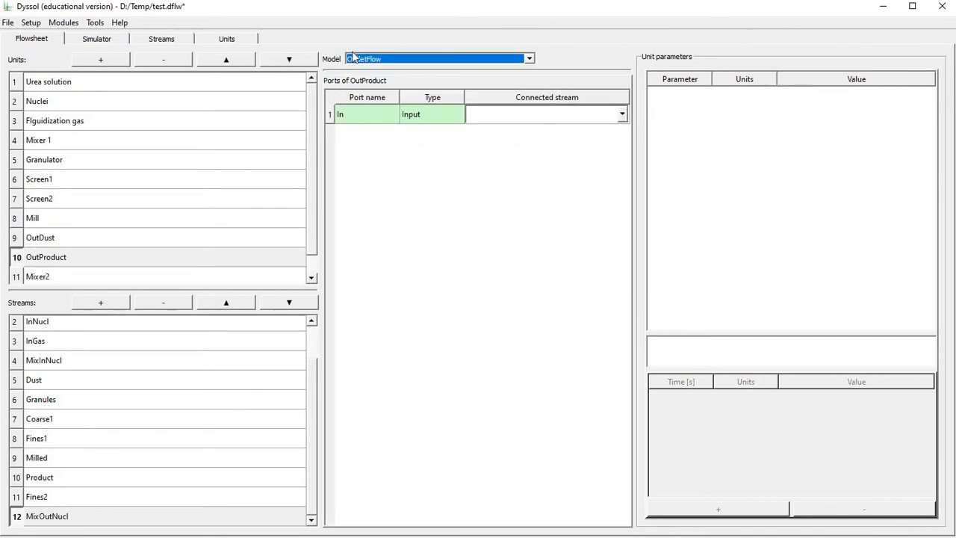
Assign the Mixer model to the Mixer2 unit.
{"action": "left_click", "coordinate": [45, 275]}
{"action": "left_click", "coordinate": [363, 60]}
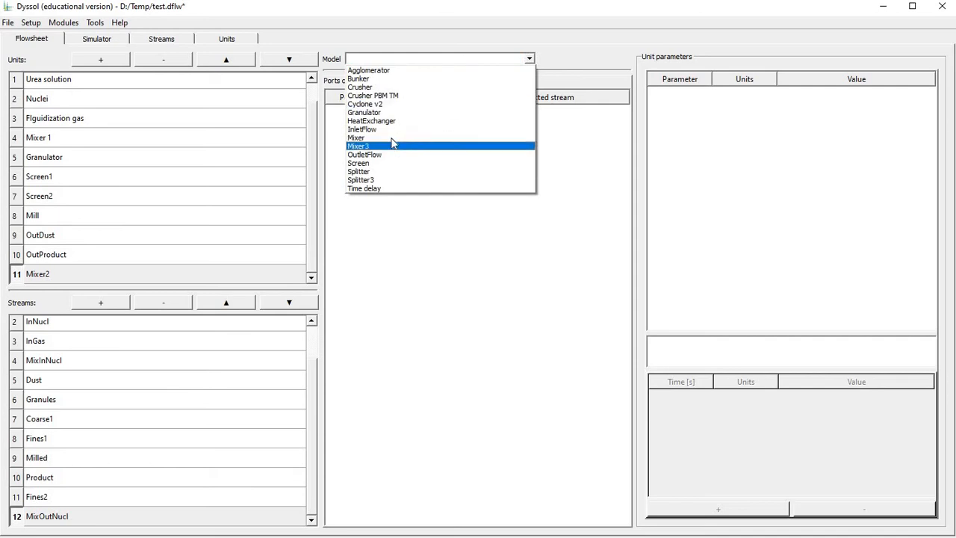
{"action": "left_click", "coordinate": [392, 137]}
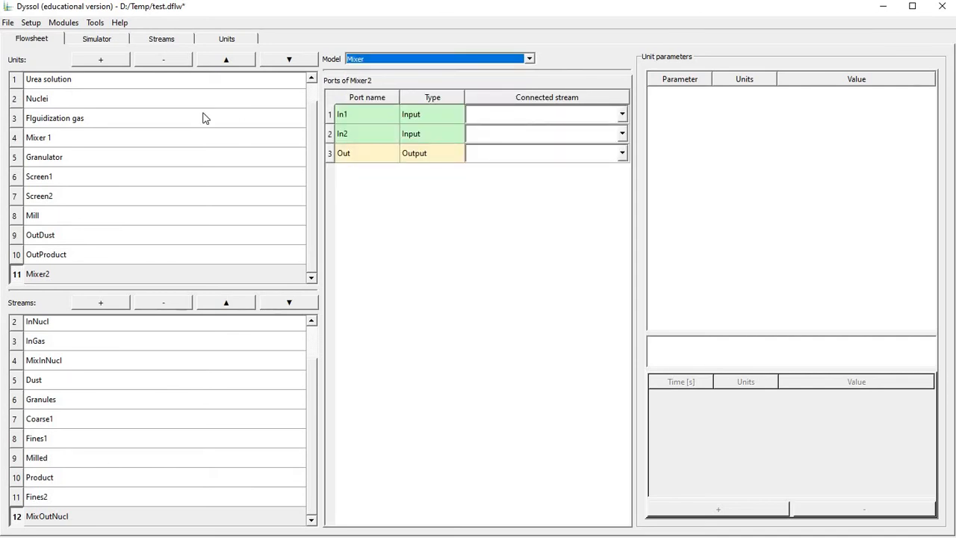
Connect the InletMaterial port of the Urea solution unit to the inSolution stream.
{"action": "scroll", "coordinate": [62, 93], "scroll_direction": "up", "scroll_amount": 1}
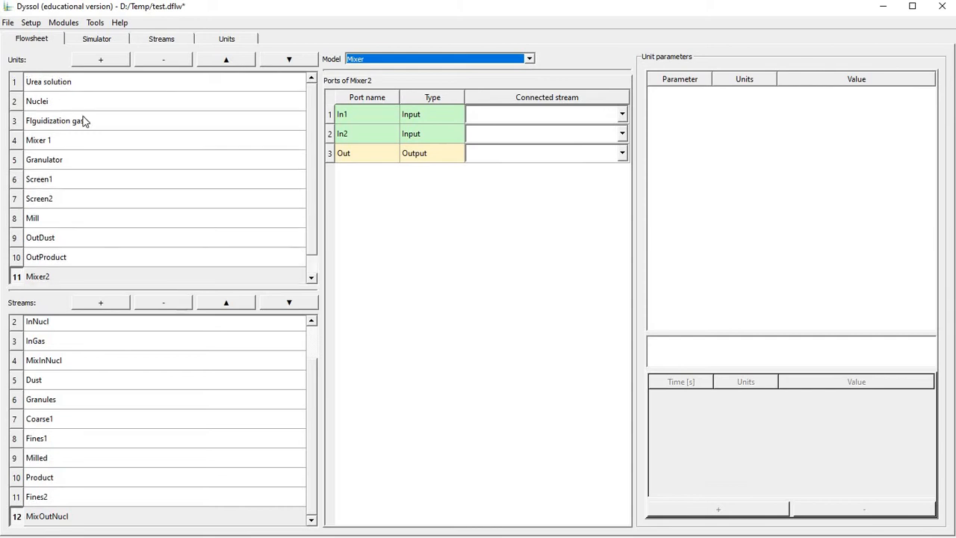
{"action": "scroll", "coordinate": [88, 340], "scroll_direction": "up", "scroll_amount": 1}
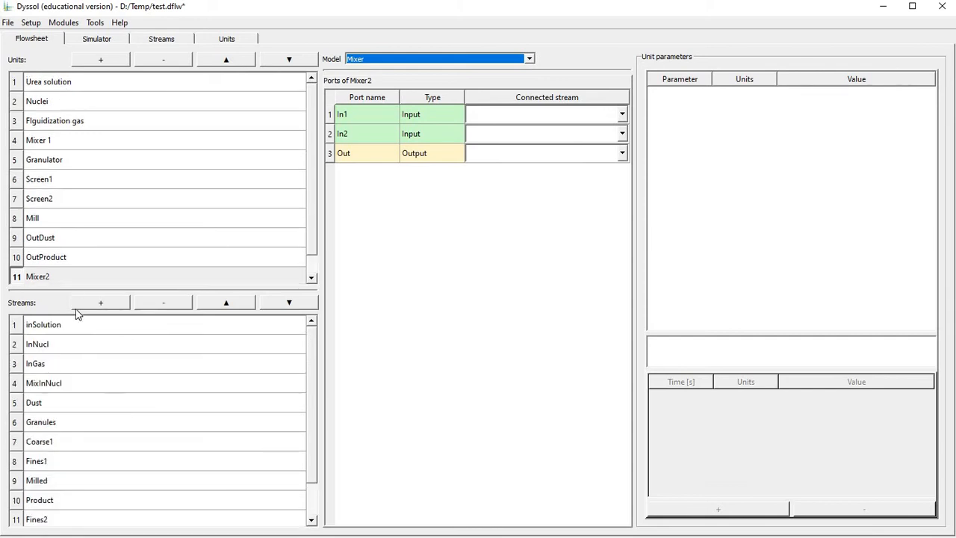
{"action": "left_click", "coordinate": [47, 84]}
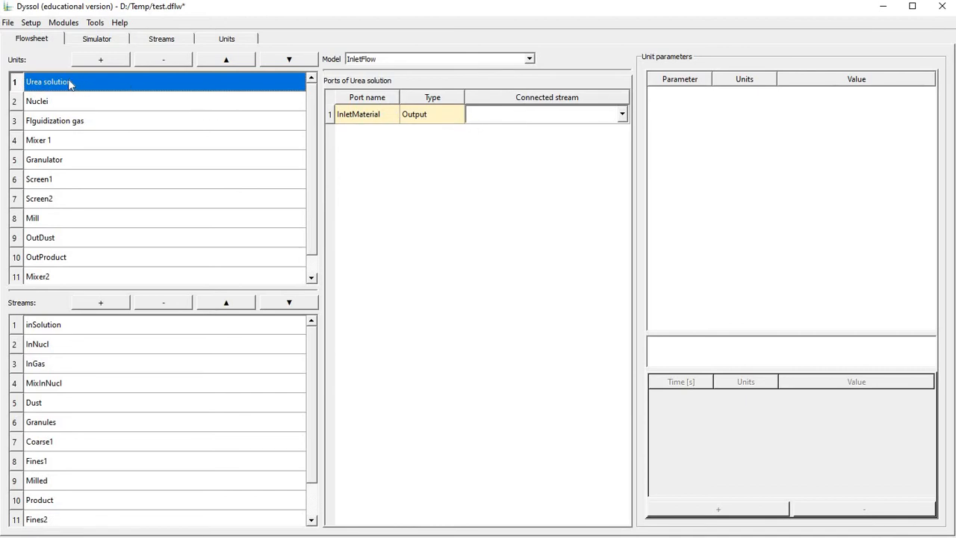
{"action": "left_click", "coordinate": [512, 121]}
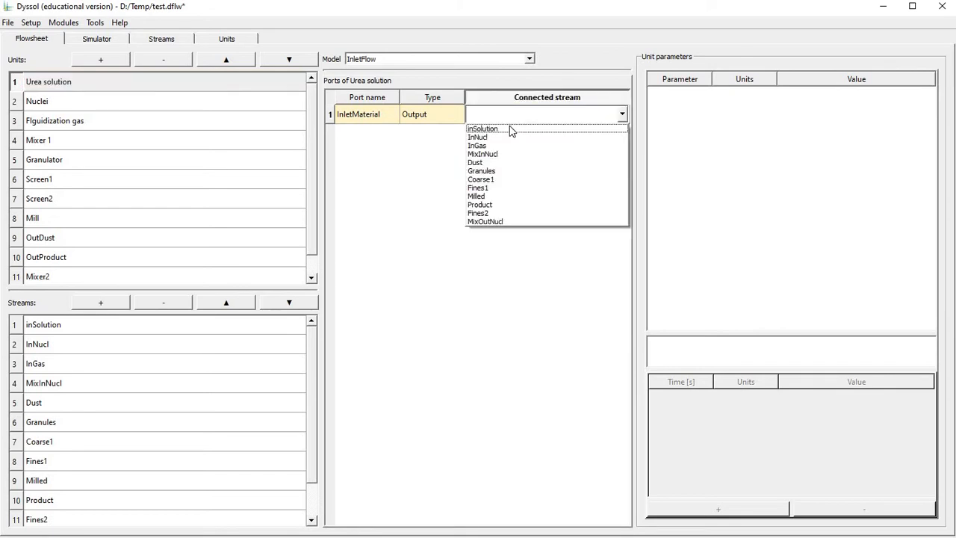
{"action": "left_click", "coordinate": [511, 129]}
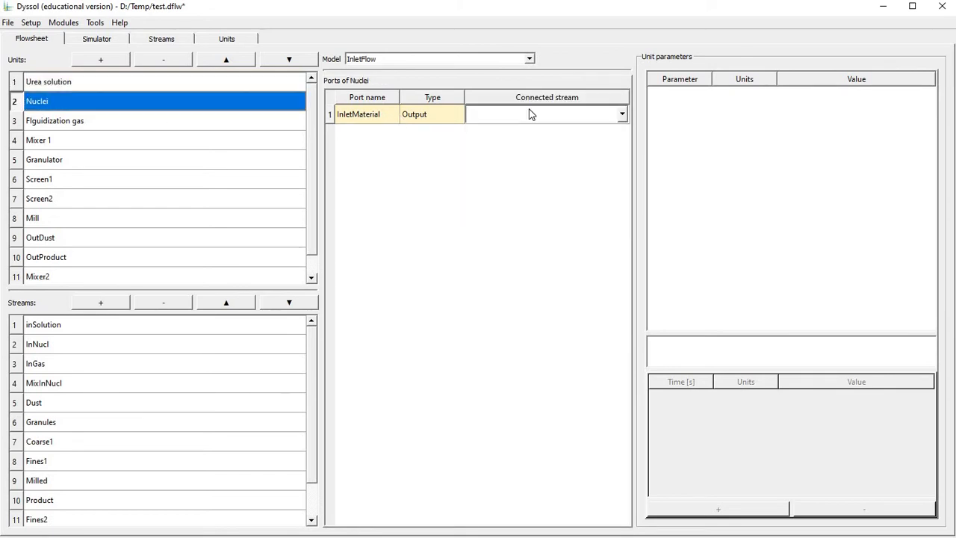
Connect the InletMaterial ports of the Nuclei and Flguidization gas units to the InNucl and InGas streams respectively.
{"action": "left_click", "coordinate": [529, 113]}
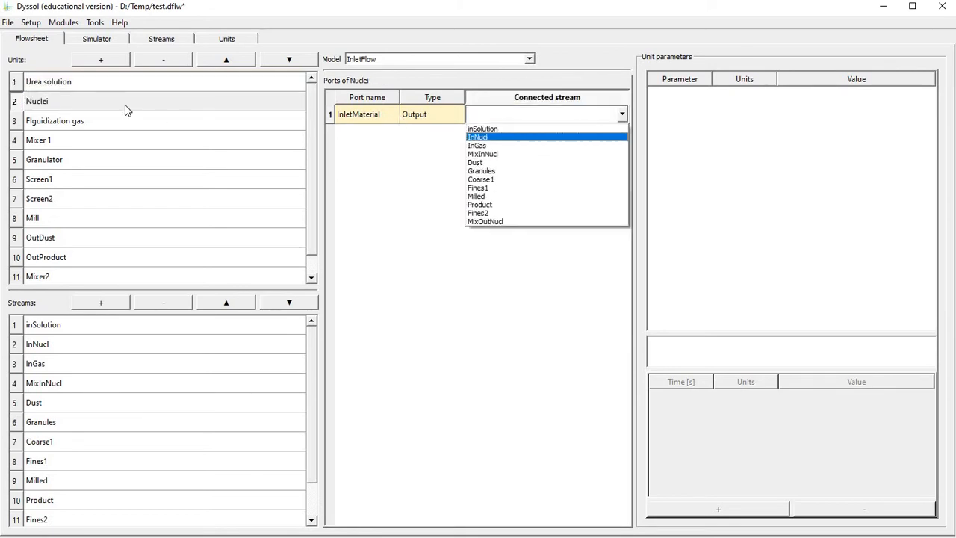
{"action": "left_click", "coordinate": [478, 137]}
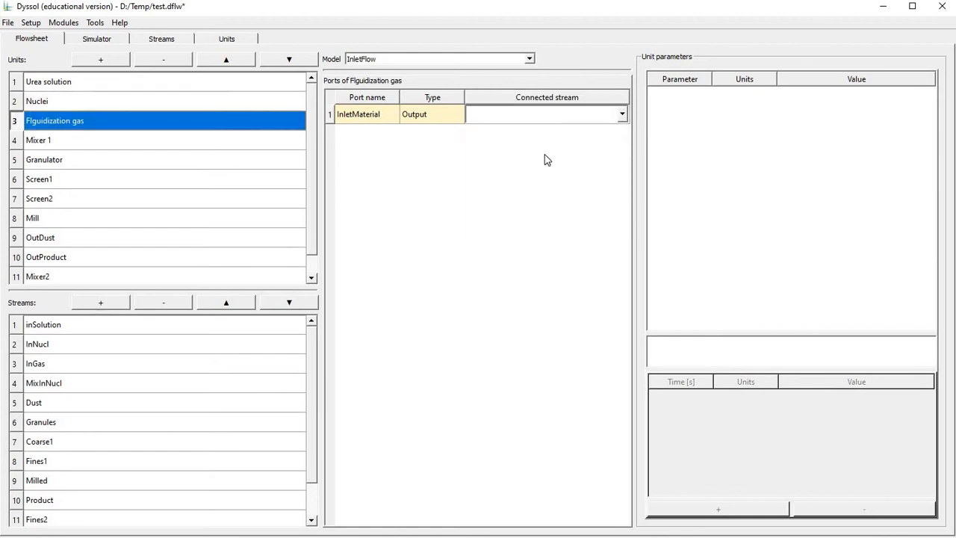
{"action": "left_click", "coordinate": [547, 113]}
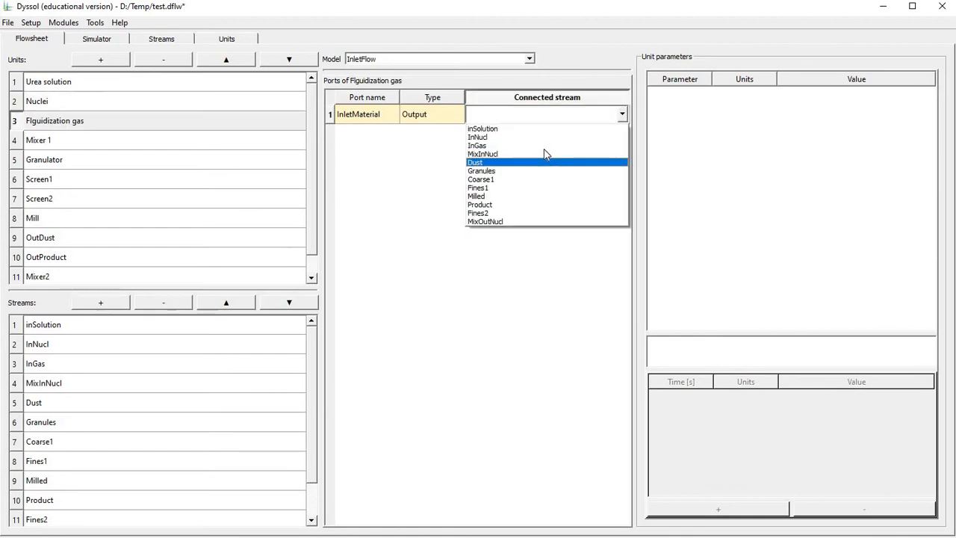
{"action": "left_click", "coordinate": [503, 146]}
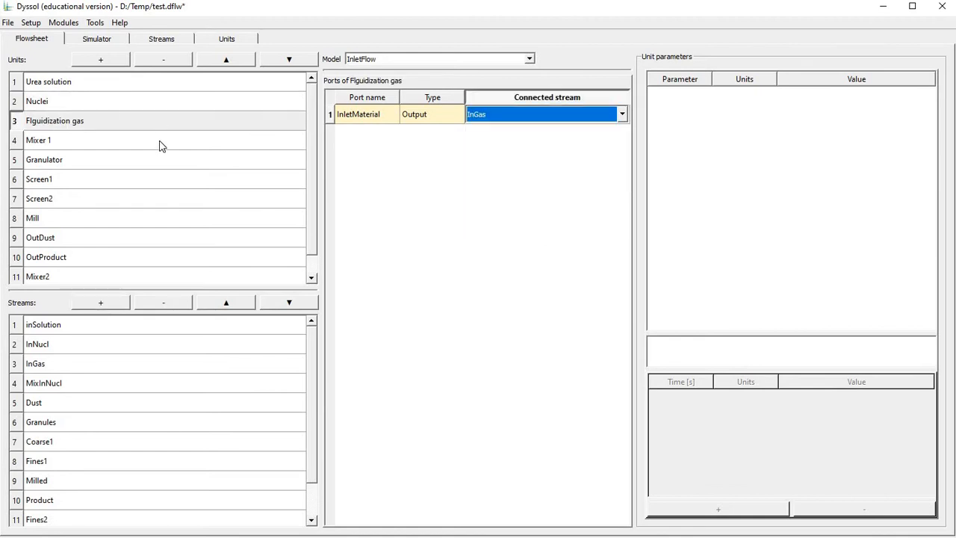
Connect Mixer 1's In1 port to InNucl, its In2 port to MixOutNucl and its Out port to MixInNucl.
{"action": "left_click", "coordinate": [161, 141]}
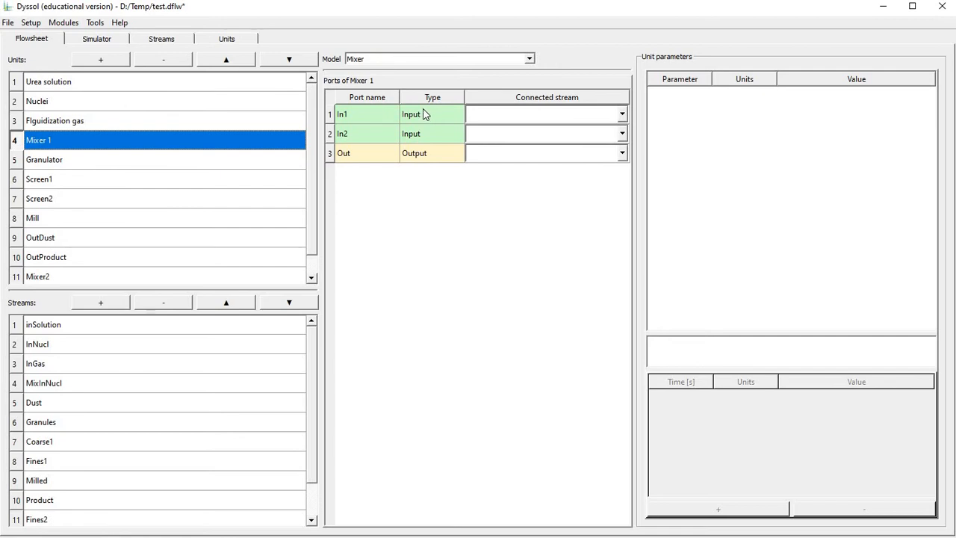
{"action": "left_click", "coordinate": [515, 117]}
{"action": "left_click", "coordinate": [506, 137]}
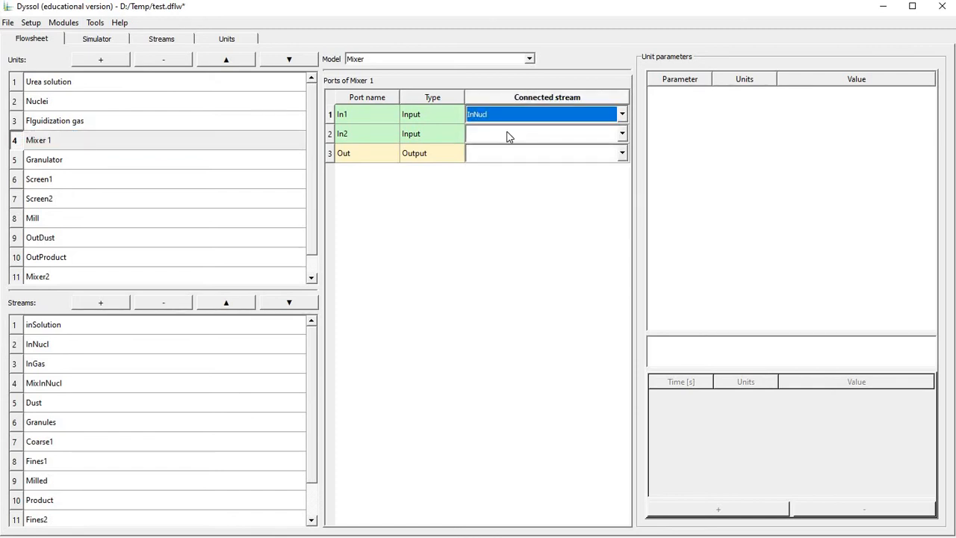
{"action": "left_click", "coordinate": [506, 137]}
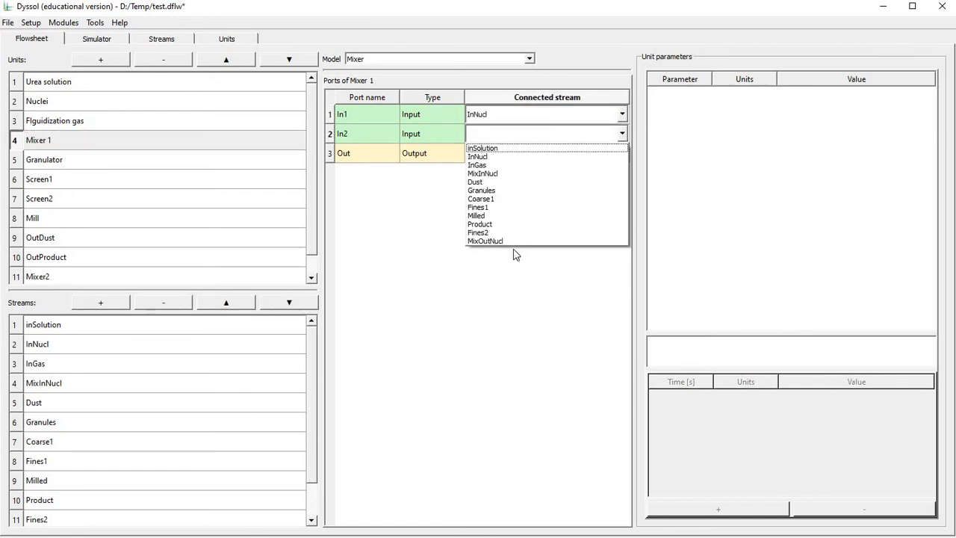
{"action": "left_click", "coordinate": [508, 242]}
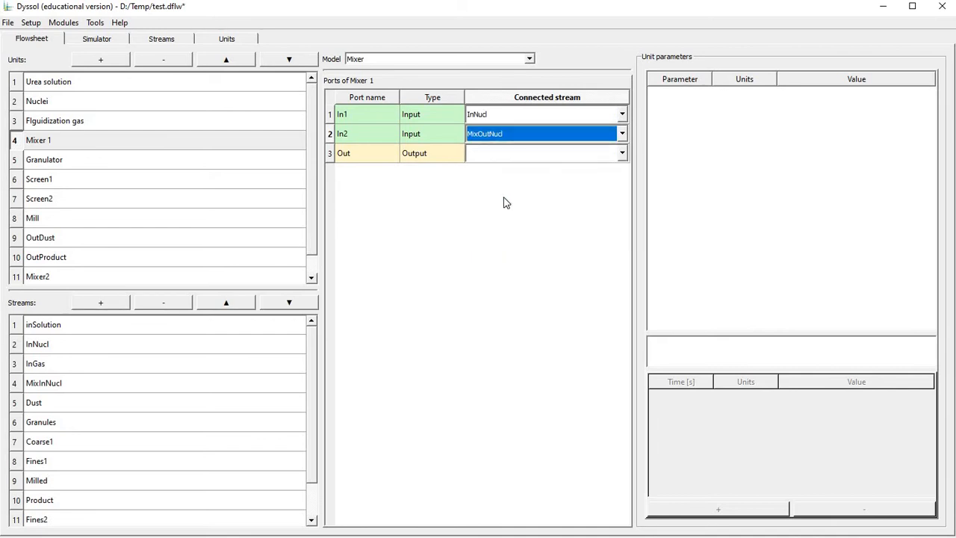
{"action": "left_click", "coordinate": [501, 156]}
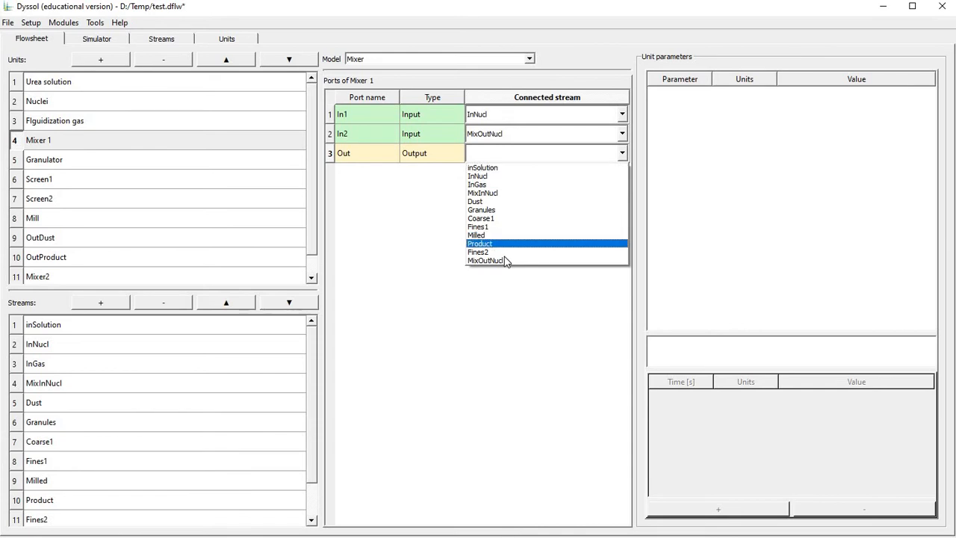
{"action": "left_click", "coordinate": [501, 194]}
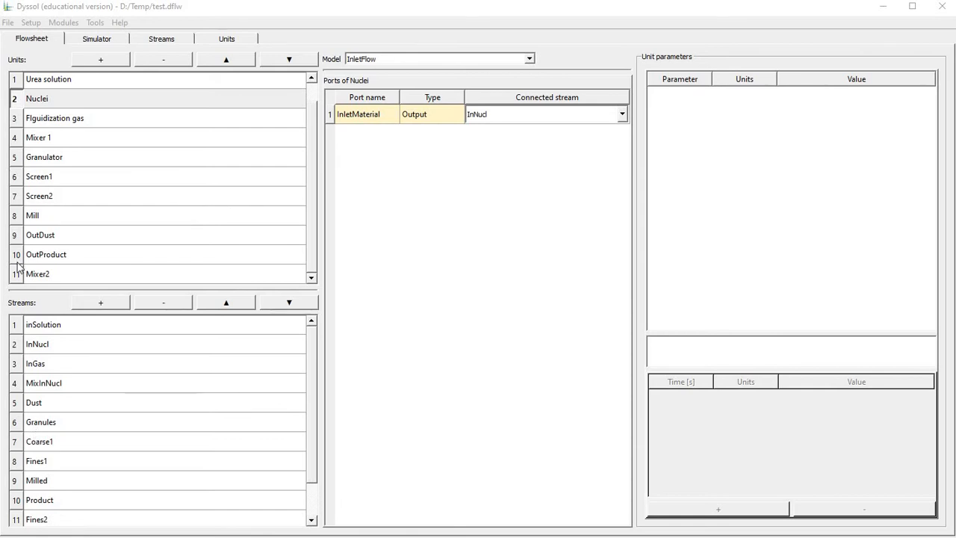
Add Air, H2O and Urea to the flowsheet's active compounds.
{"action": "left_click", "coordinate": [31, 23]}
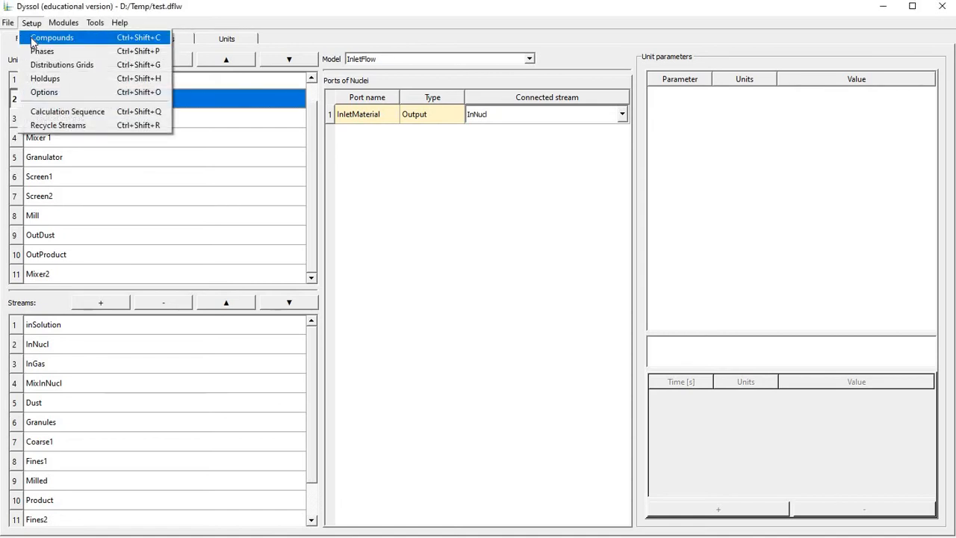
{"action": "left_click", "coordinate": [32, 39]}
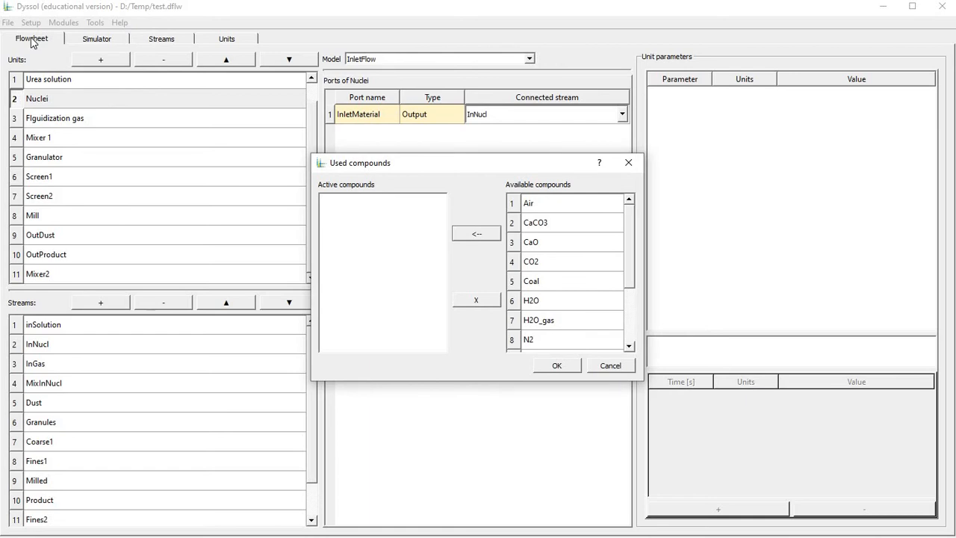
{"action": "left_click", "coordinate": [552, 203]}
{"action": "left_click", "coordinate": [476, 234]}
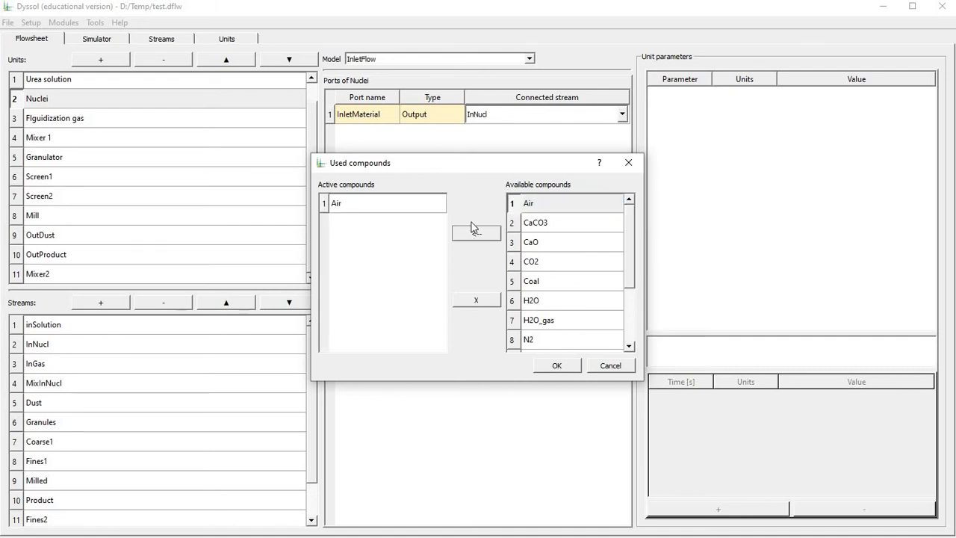
{"action": "left_click", "coordinate": [564, 300]}
{"action": "left_click", "coordinate": [540, 345]}
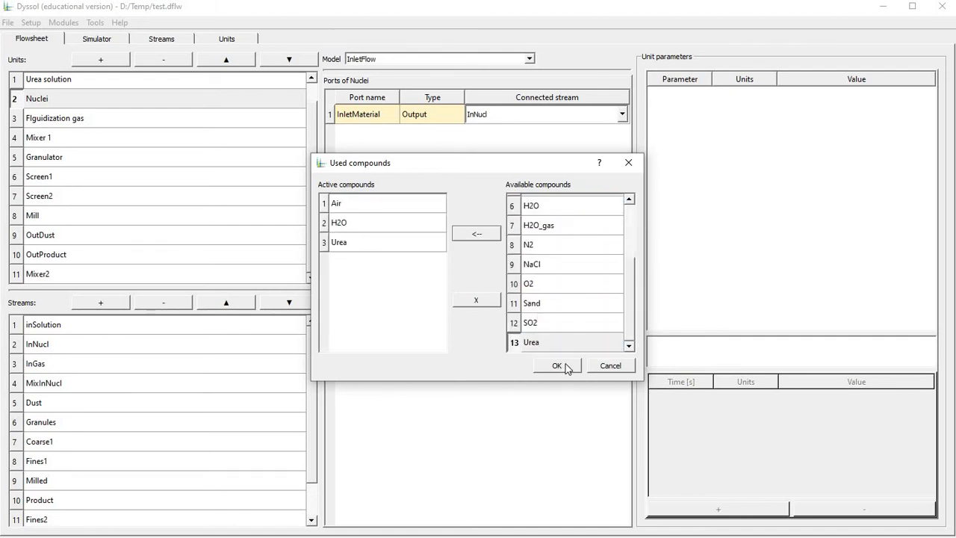
{"action": "left_click", "coordinate": [562, 366]}
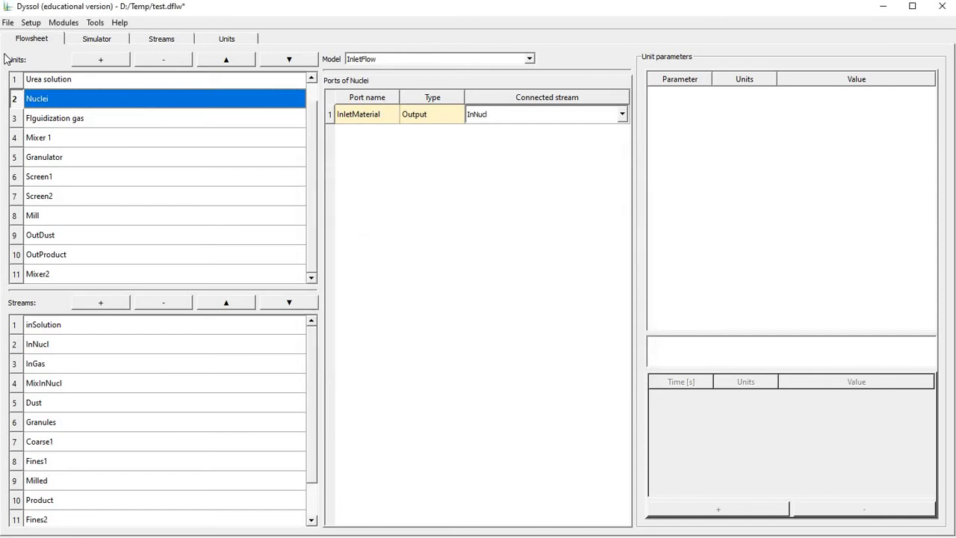
Define three phases for the flowsheet and name the first one SolidPhase.
{"action": "left_click", "coordinate": [28, 24]}
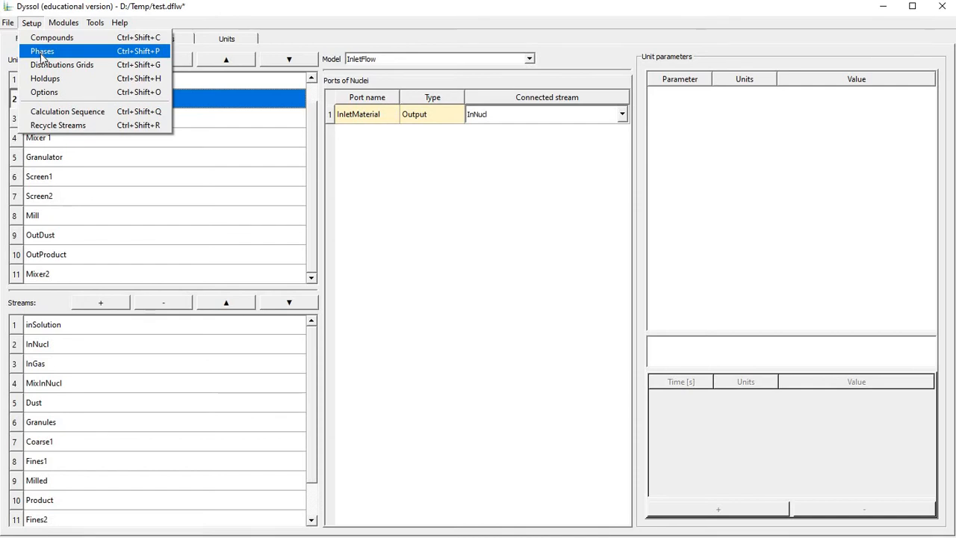
{"action": "left_click", "coordinate": [41, 52]}
{"action": "left_click", "coordinate": [440, 329]}
{"action": "left_click", "coordinate": [440, 329]}
{"action": "left_click", "coordinate": [440, 329]}
{"action": "double_click", "coordinate": [447, 230]}
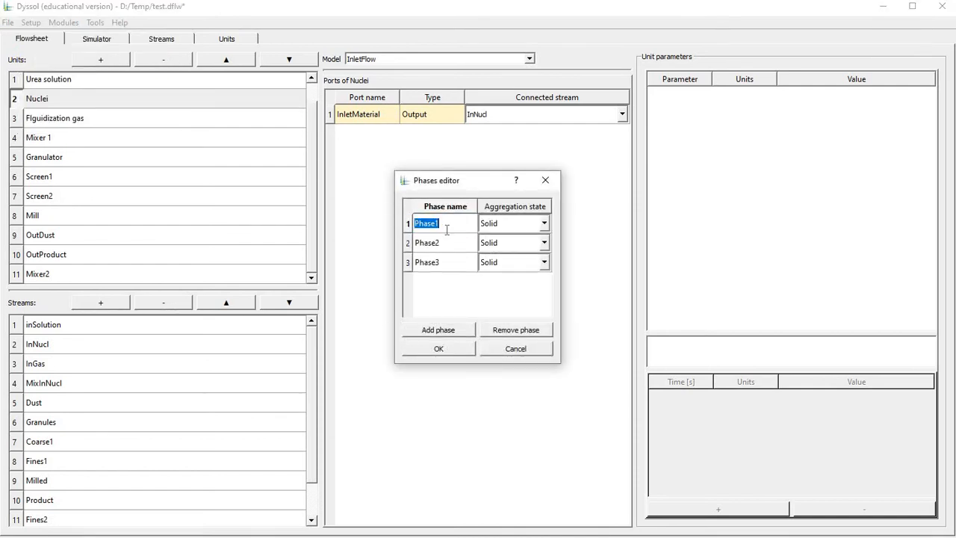
{"action": "type", "text": "SolidPhase"}
{"action": "key", "text": "Return"}
Rename the second phase as LiquidPhase and the third phase as GasPhase.
{"action": "key", "text": "Down"}
{"action": "key", "text": "F2"}
{"action": "type", "text": "LiquidPhase"}
{"action": "key", "text": "Return"}
{"action": "key", "text": "Down"}
{"action": "key", "text": "F2"}
{"action": "type", "text": "GasPhase"}
{"action": "key", "text": "Return"}
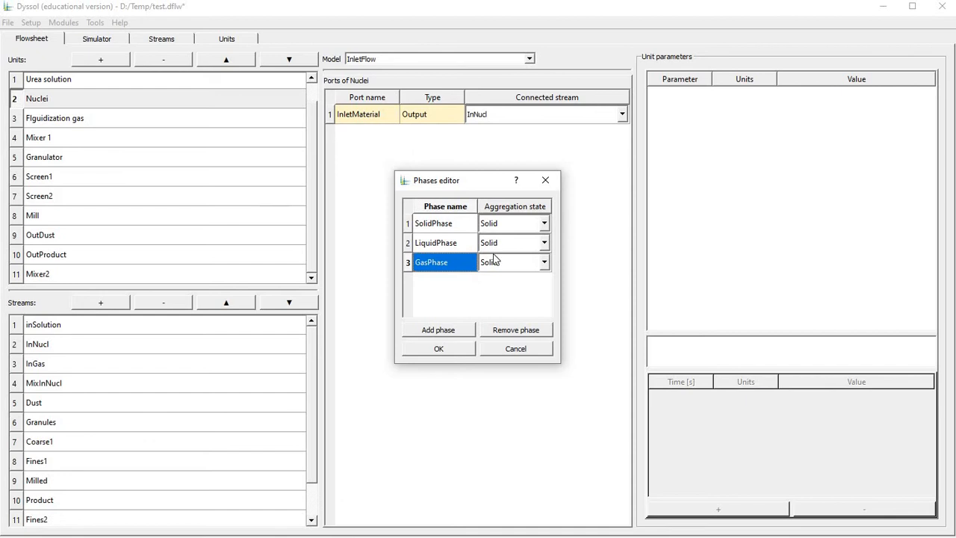
Set the aggregation state of LiquidPhase to Liquid and of GasPhase to Vapor, and accept the phases.
{"action": "left_click", "coordinate": [493, 246]}
{"action": "left_click", "coordinate": [491, 264]}
{"action": "left_click", "coordinate": [489, 263]}
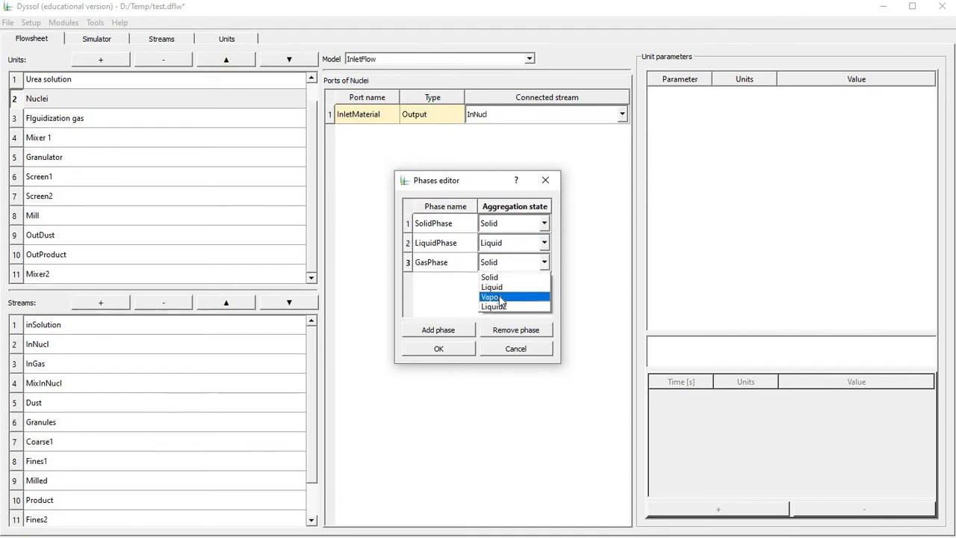
{"action": "left_click", "coordinate": [499, 297]}
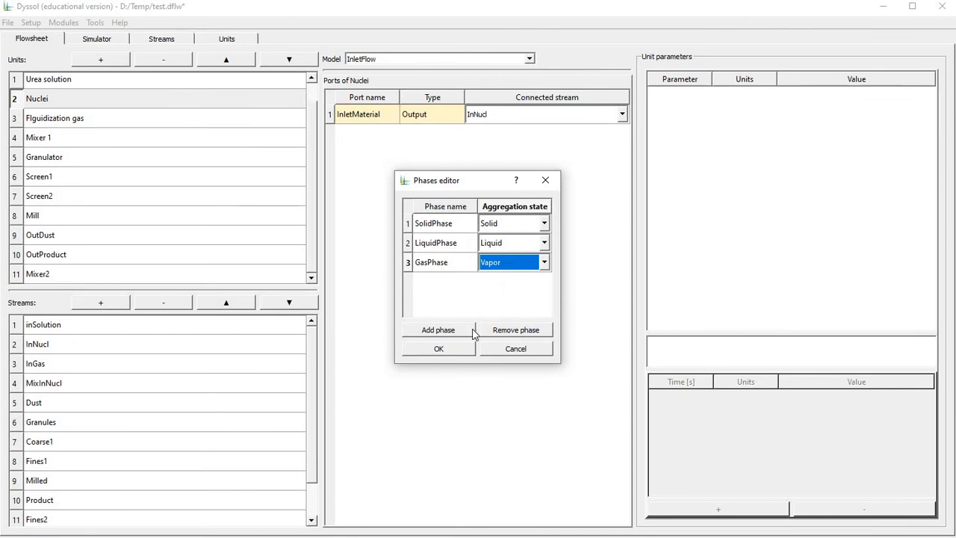
{"action": "key", "text": "Return"}
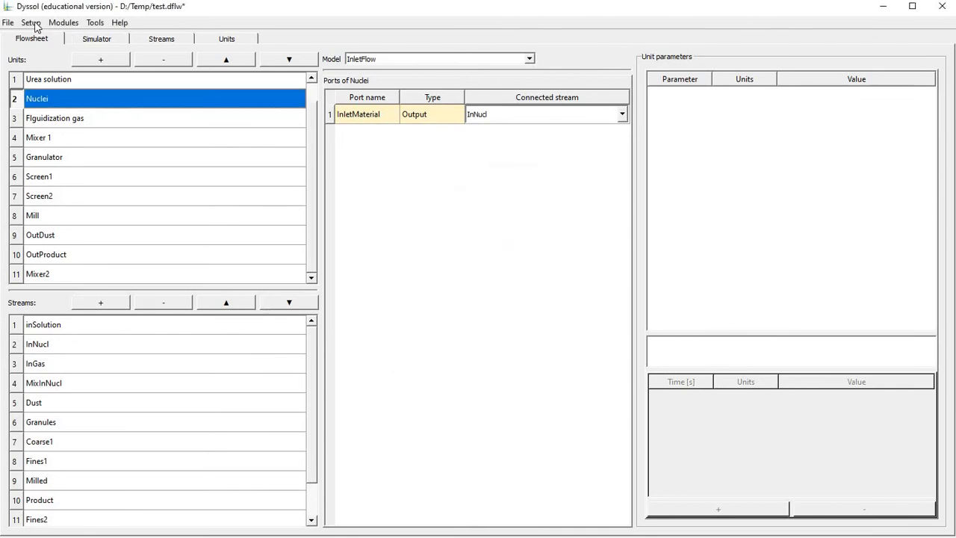
Add a Size distribution to the grid specification, using an equidistant numeric grid with 100 classes.
{"action": "left_click", "coordinate": [32, 23]}
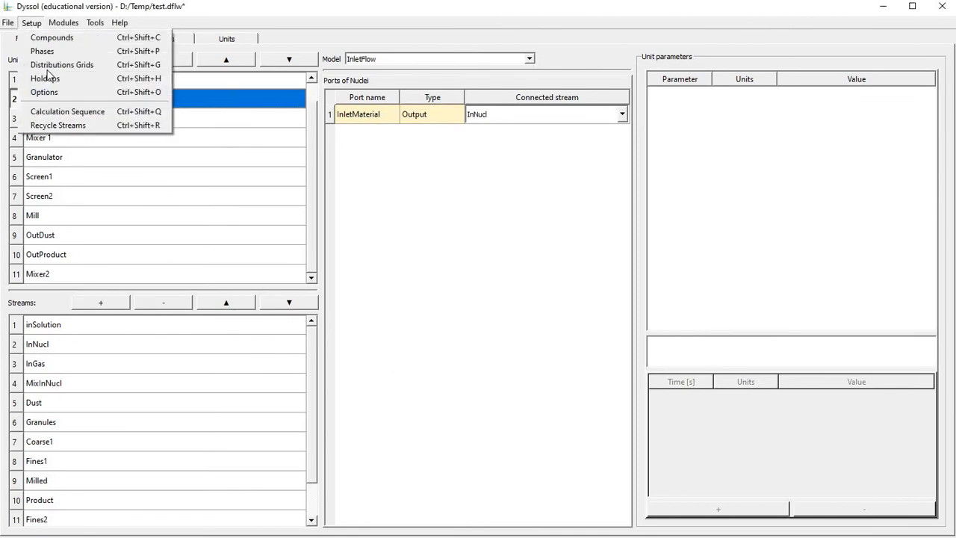
{"action": "left_click", "coordinate": [52, 65]}
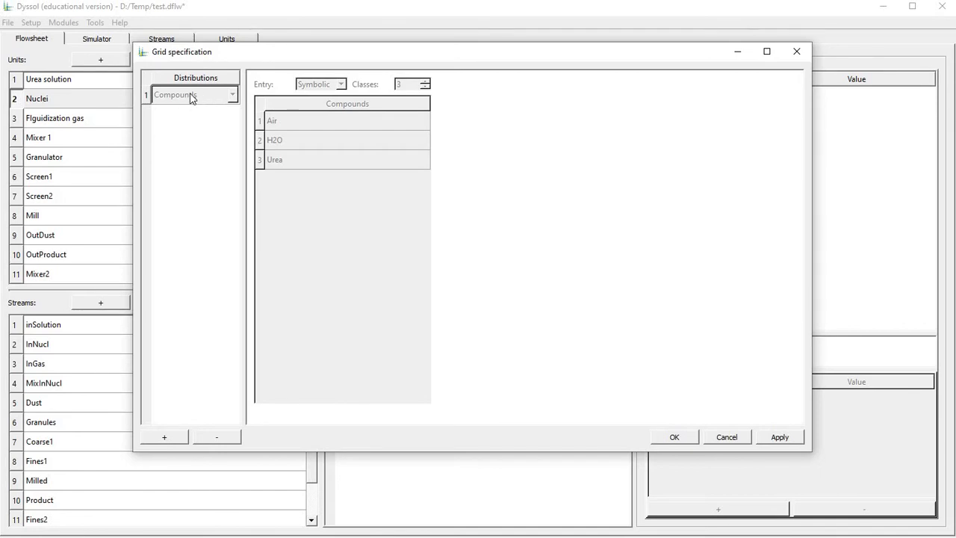
{"action": "left_click", "coordinate": [165, 436]}
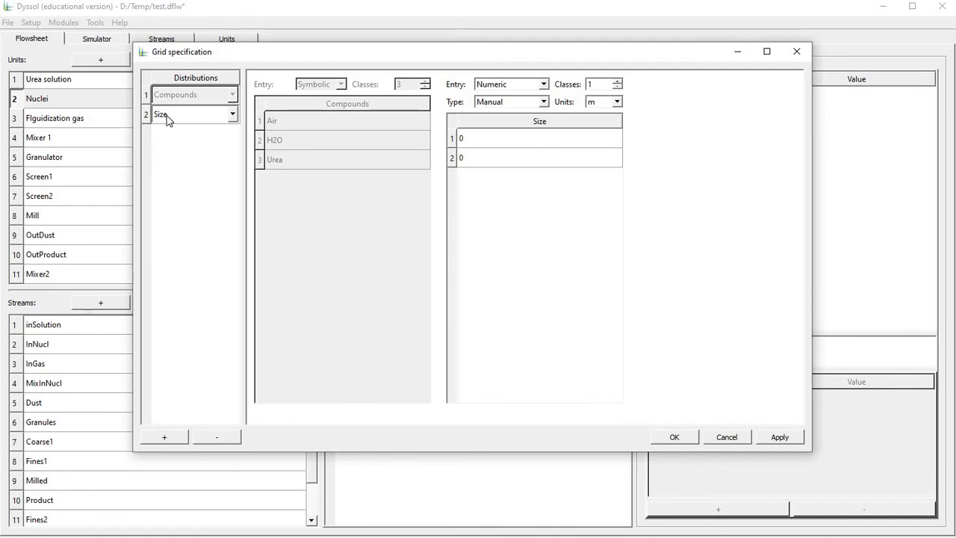
{"action": "left_click", "coordinate": [536, 102]}
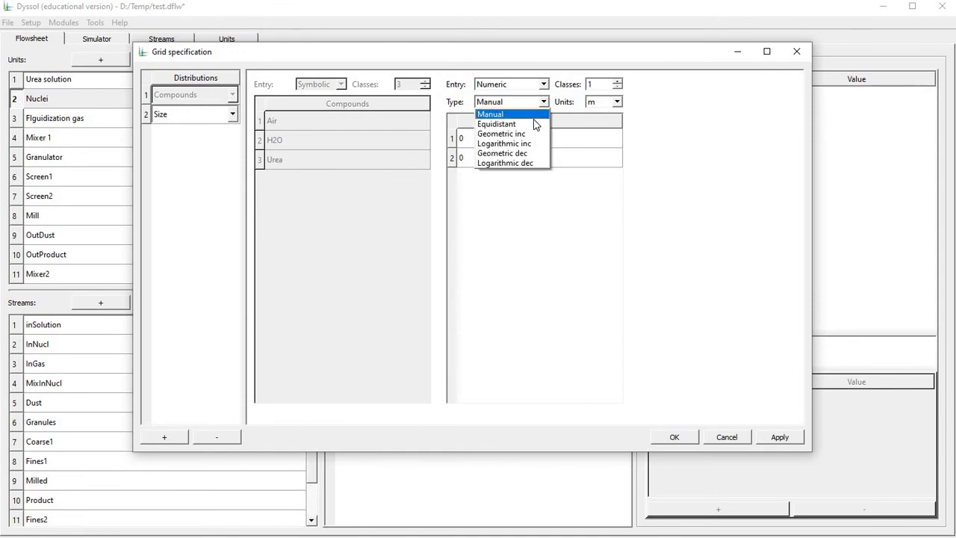
{"action": "left_click", "coordinate": [535, 123]}
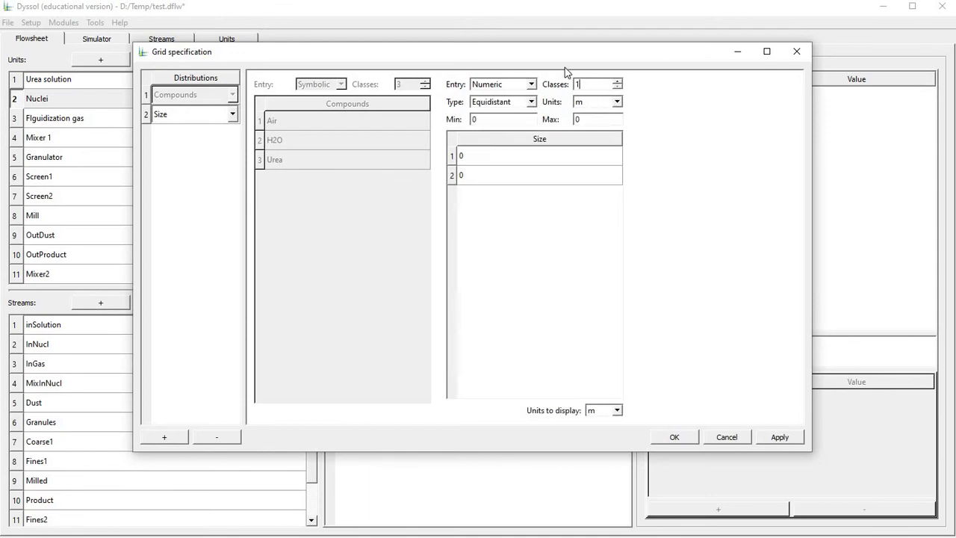
{"action": "type", "text": "00"}
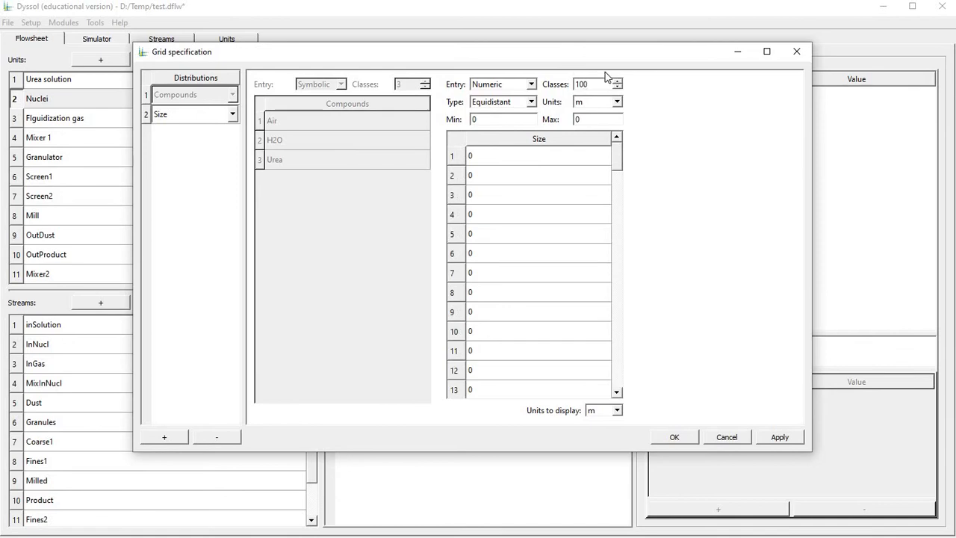
Set the size grid's maximum to 4 with mm as the unit, and accept the grid specification.
{"action": "double_click", "coordinate": [598, 119]}
{"action": "type", "text": "4"}
{"action": "left_click", "coordinate": [597, 102]}
{"action": "left_click", "coordinate": [586, 133]}
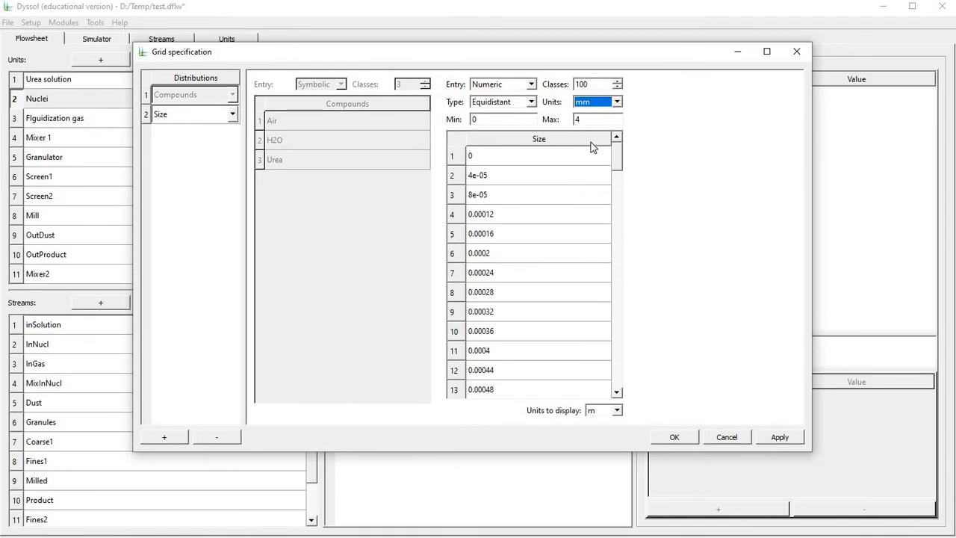
{"action": "left_click", "coordinate": [693, 441]}
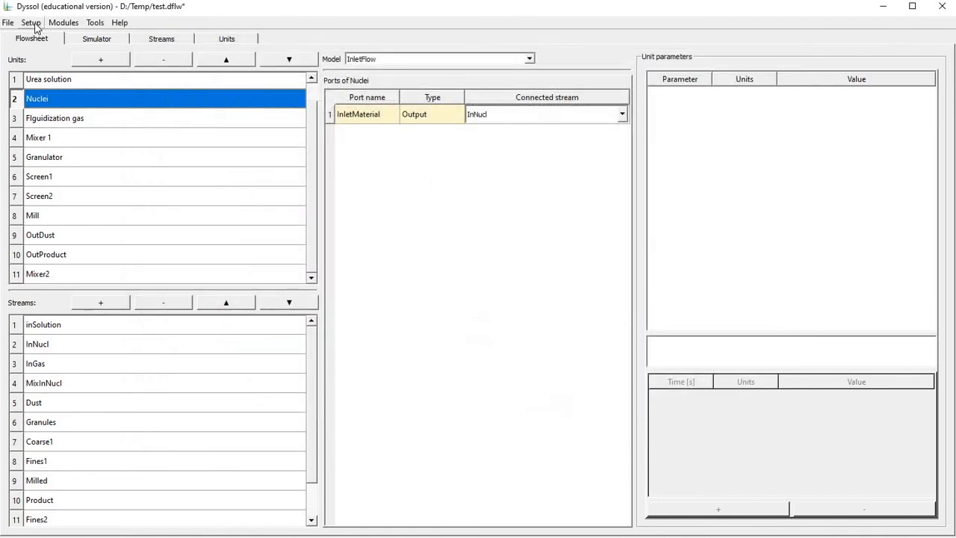
Add a time point at 0 s to the Urea solution holdup and set its mass flow to 0.035 kg/s.
{"action": "left_click", "coordinate": [32, 23]}
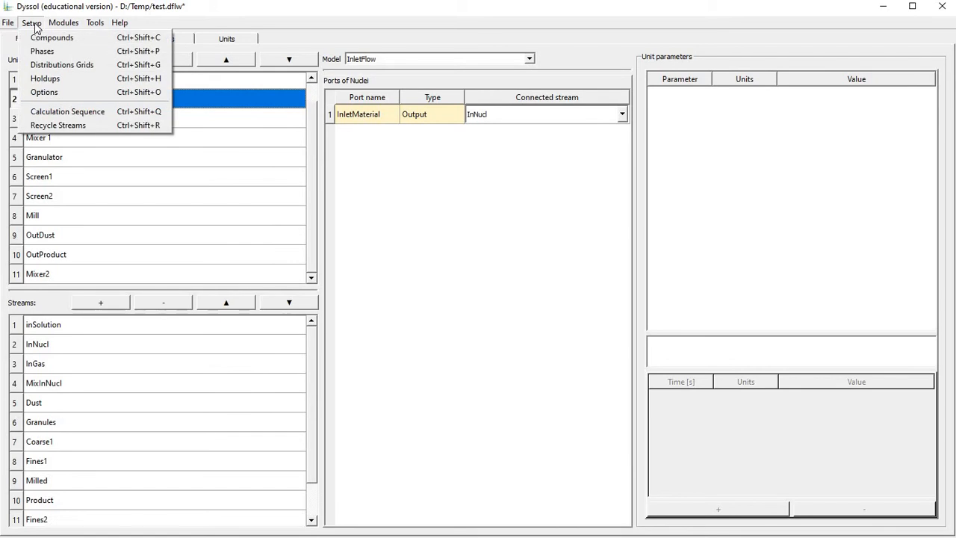
{"action": "left_click", "coordinate": [65, 81]}
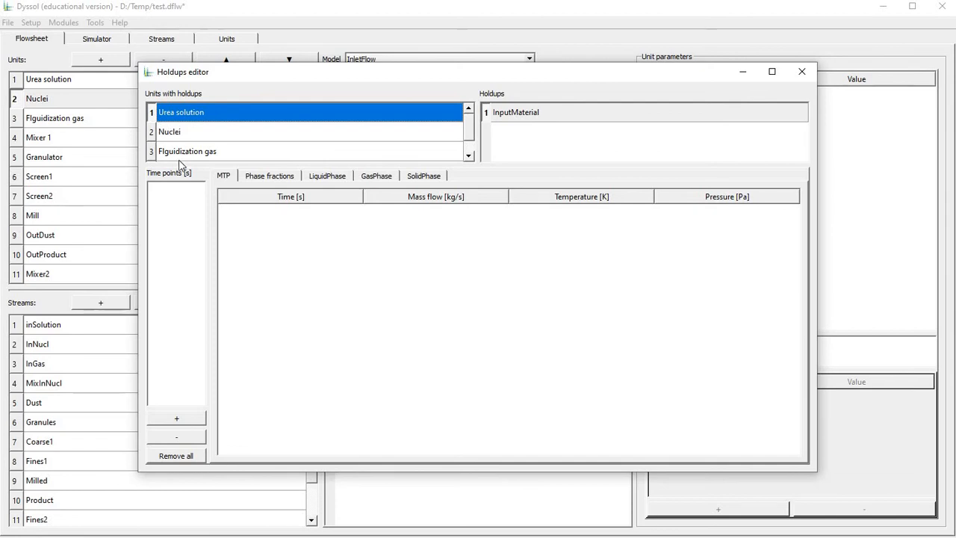
{"action": "left_click", "coordinate": [188, 420]}
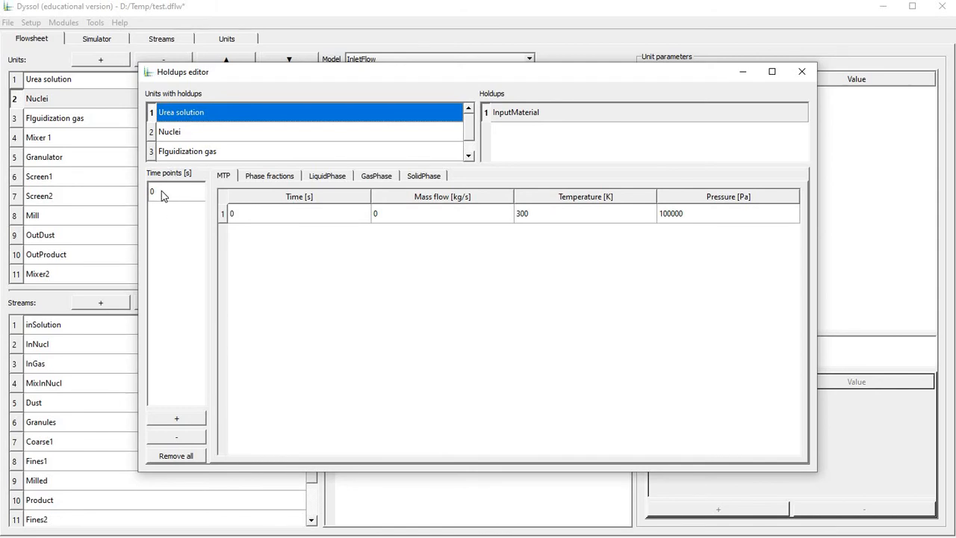
{"action": "left_click", "coordinate": [429, 214]}
{"action": "double_click", "coordinate": [429, 214]}
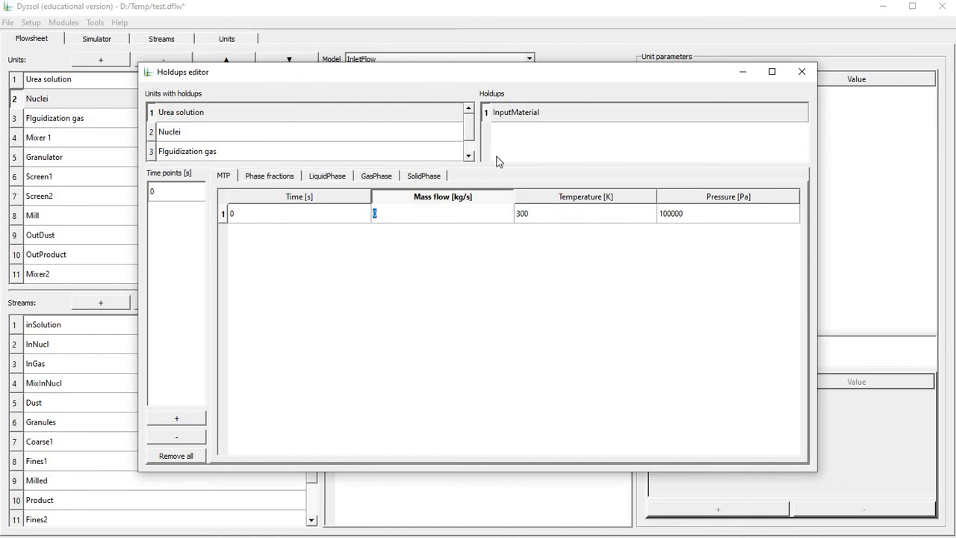
{"action": "type", "text": "0.035"}
{"action": "key", "text": "Return"}
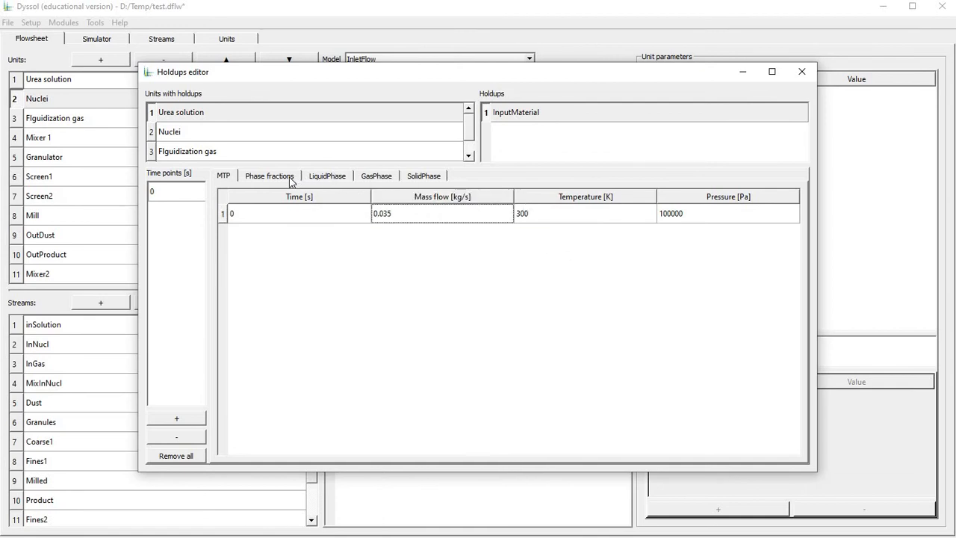
Set the Urea solution's phase fractions to 0.8 for SolidPhase and 0.2 for LiquidPhase.
{"action": "left_click", "coordinate": [290, 179]}
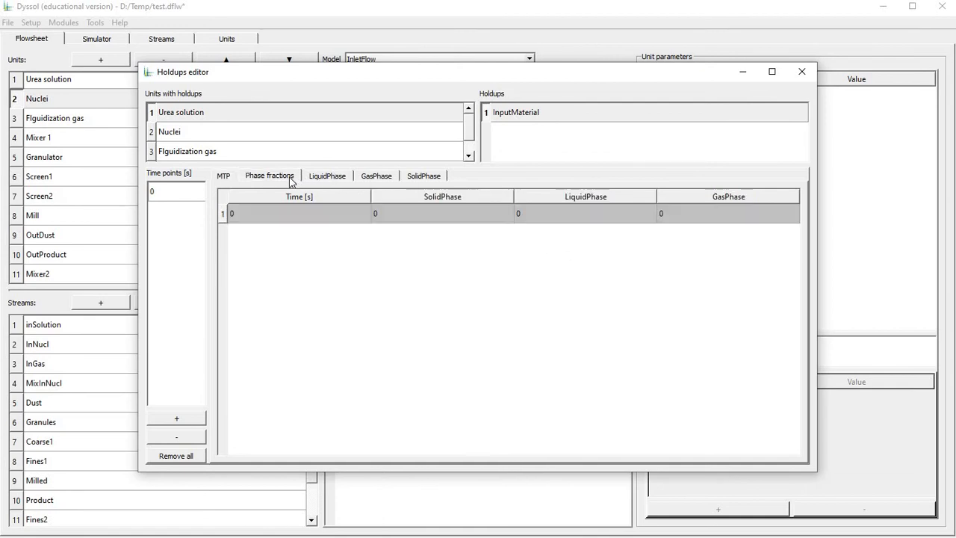
{"action": "left_click", "coordinate": [398, 215]}
{"action": "type", "text": "0.8"}
{"action": "key", "text": "Tab"}
{"action": "type", "text": "0.2"}
{"action": "key", "text": "Return"}
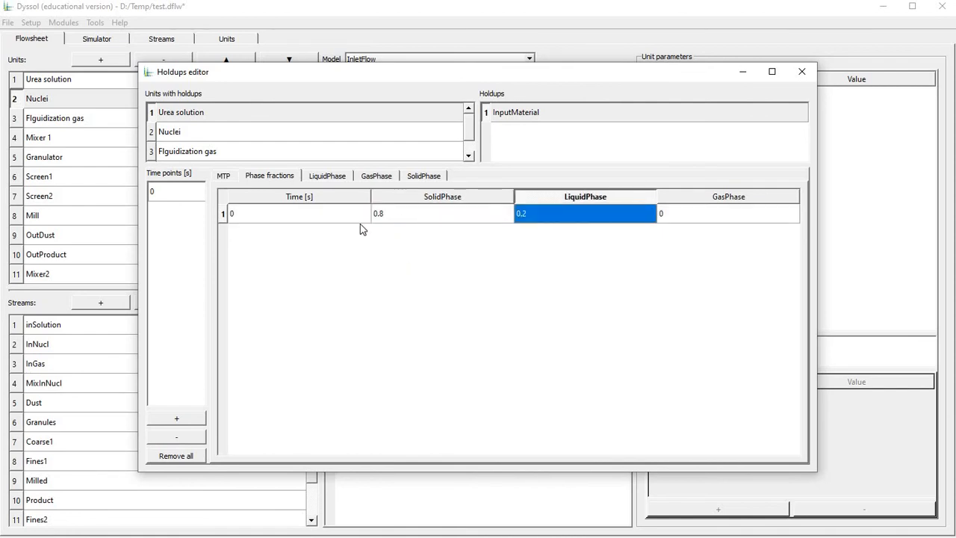
Set the Urea solution's H2O fraction in LiquidPhase to 1 and its Air fraction in GasPhase to 1.
{"action": "left_click", "coordinate": [334, 179]}
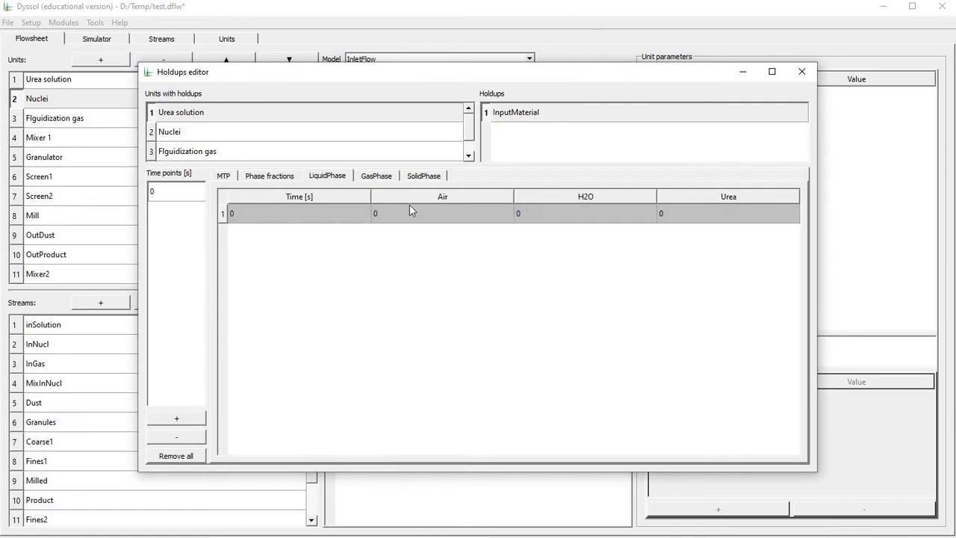
{"action": "left_click", "coordinate": [719, 212]}
{"action": "left_click", "coordinate": [570, 212]}
{"action": "type", "text": "1"}
{"action": "key", "text": "Return"}
{"action": "left_click", "coordinate": [376, 176]}
{"action": "left_click", "coordinate": [444, 213]}
{"action": "type", "text": "1"}
{"action": "key", "text": "Return"}
Set the Urea mass fraction in the Urea solution's SolidPhase to 1.
{"action": "left_click", "coordinate": [423, 176]}
{"action": "left_click", "coordinate": [440, 233]}
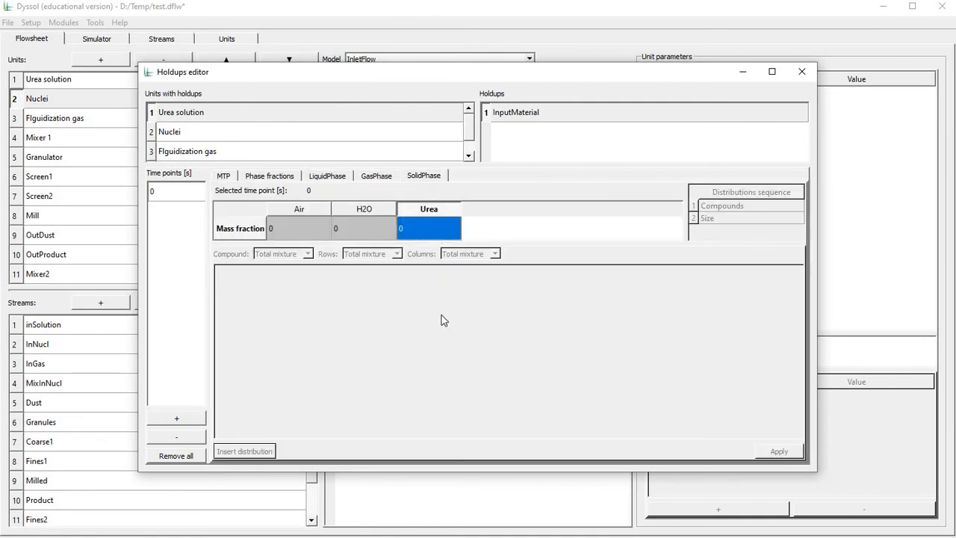
{"action": "type", "text": "1"}
{"action": "left_click", "coordinate": [374, 222]}
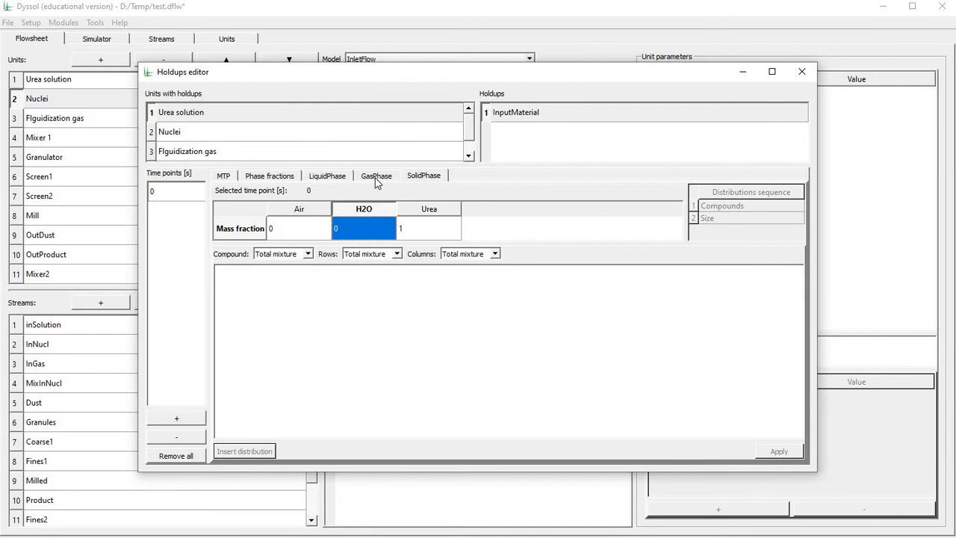
Review the compound fractions in the Urea solution's GasPhase and SolidPhase.
{"action": "left_click", "coordinate": [376, 177]}
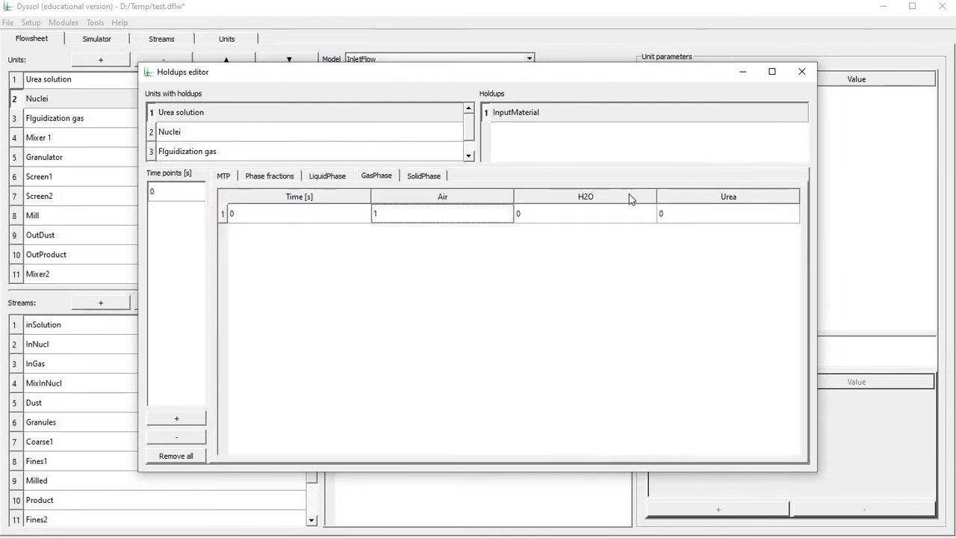
{"action": "left_click_drag", "start_coordinate": [415, 217], "coordinate": [553, 216]}
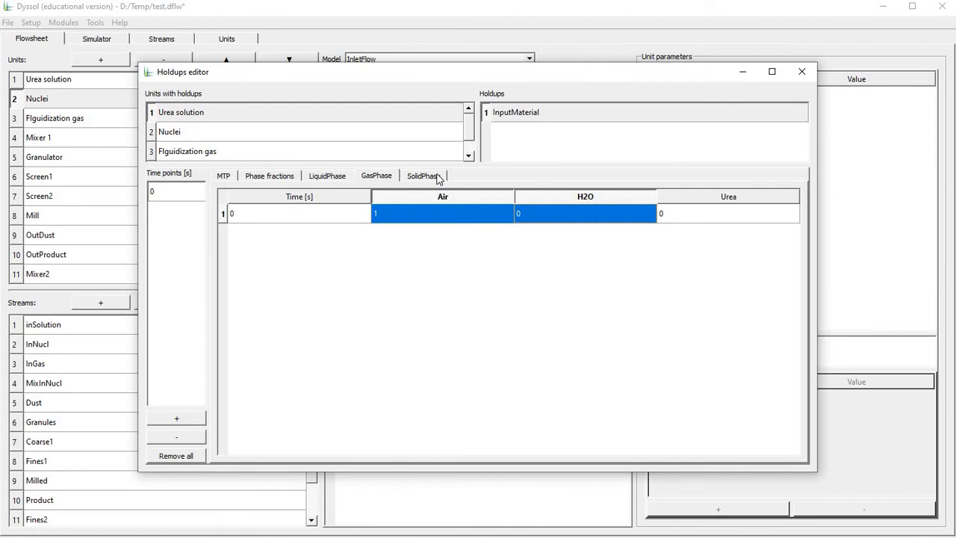
{"action": "left_click", "coordinate": [410, 217]}
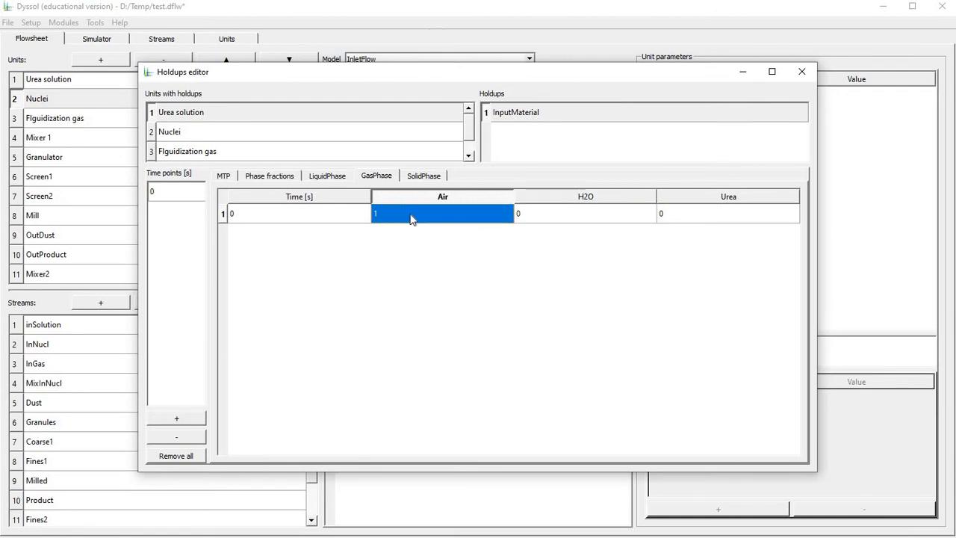
{"action": "left_click", "coordinate": [417, 177]}
{"action": "left_click", "coordinate": [382, 177]}
{"action": "left_click", "coordinate": [425, 179]}
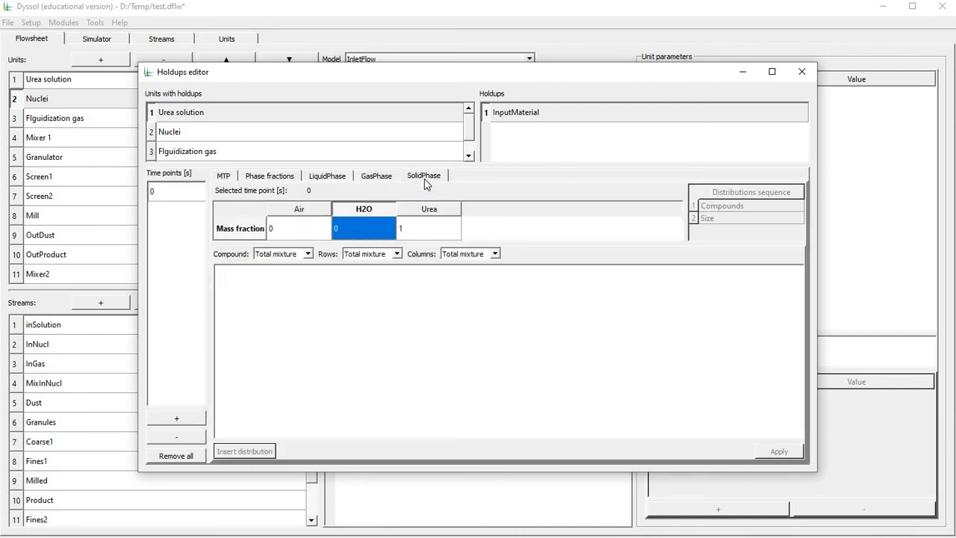
{"action": "left_click", "coordinate": [427, 229]}
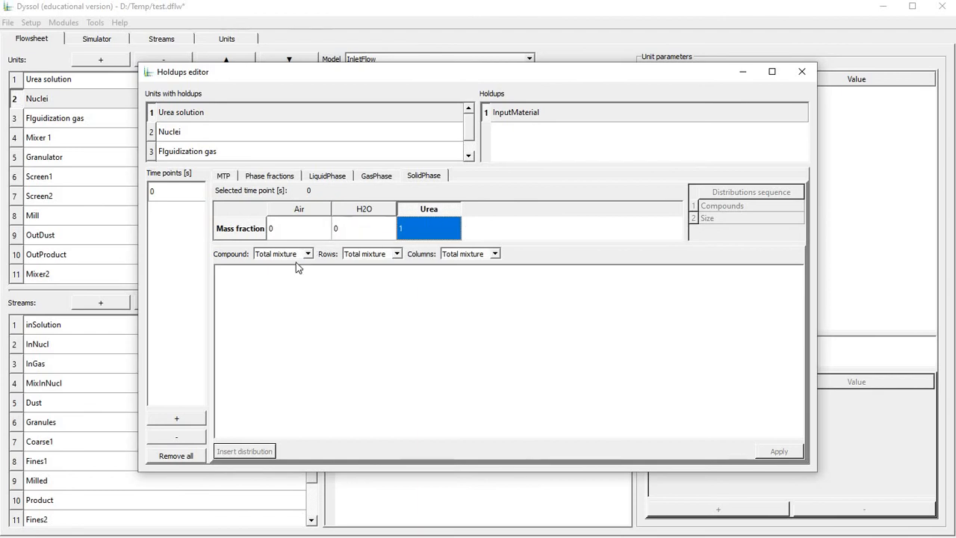
Display the Urea solution's solid distribution for the Urea compound with Size as rows, and apply it.
{"action": "left_click", "coordinate": [301, 256]}
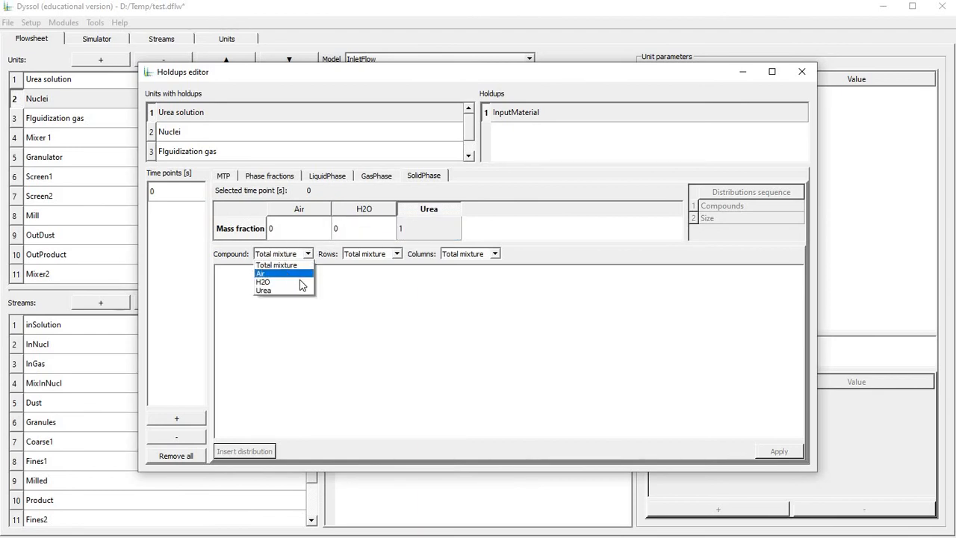
{"action": "left_click", "coordinate": [302, 283]}
{"action": "left_click", "coordinate": [297, 256]}
{"action": "left_click", "coordinate": [294, 291]}
{"action": "left_click", "coordinate": [373, 255]}
{"action": "left_click", "coordinate": [368, 275]}
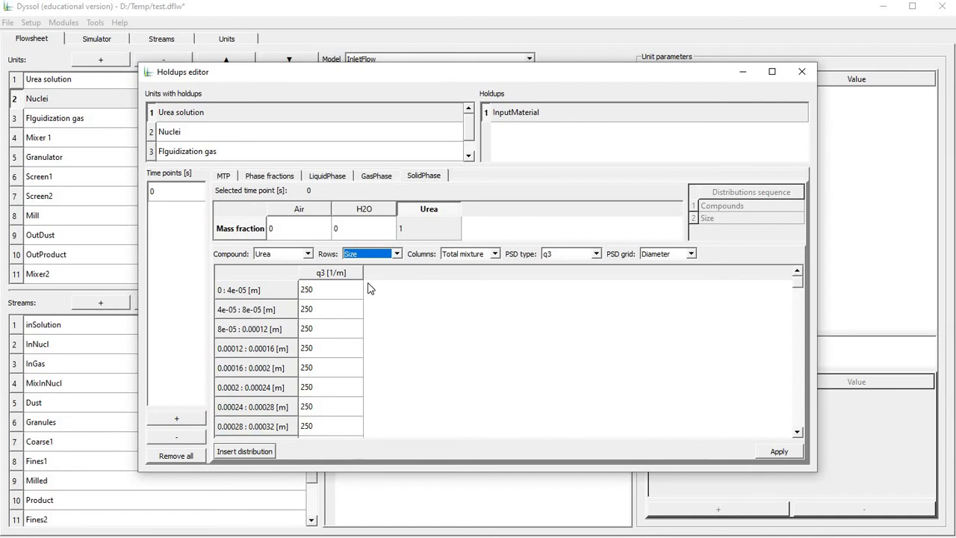
{"action": "left_click", "coordinate": [779, 451]}
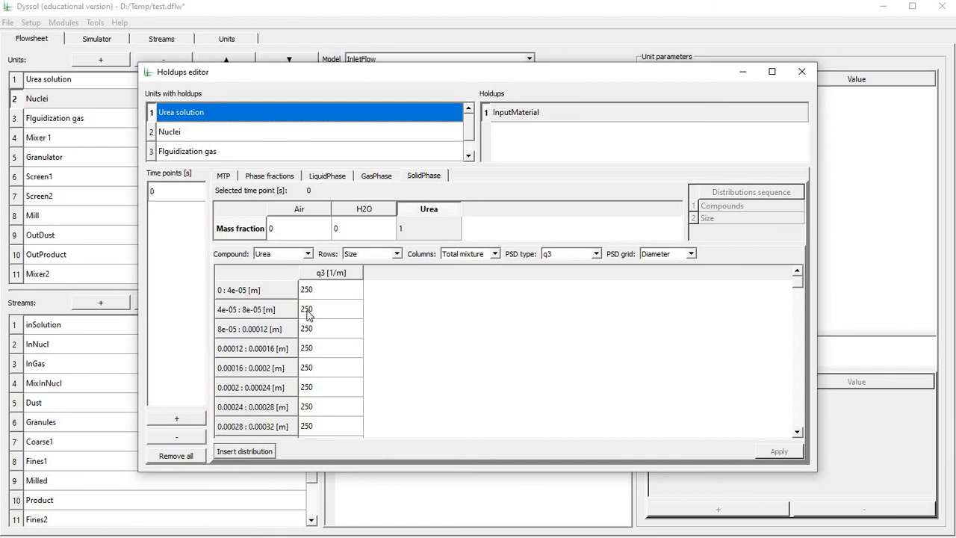
Add a time point at 0 s to the Nuclei holdup and set its mass flow to 0.005 kg/s.
{"action": "left_click", "coordinate": [196, 132]}
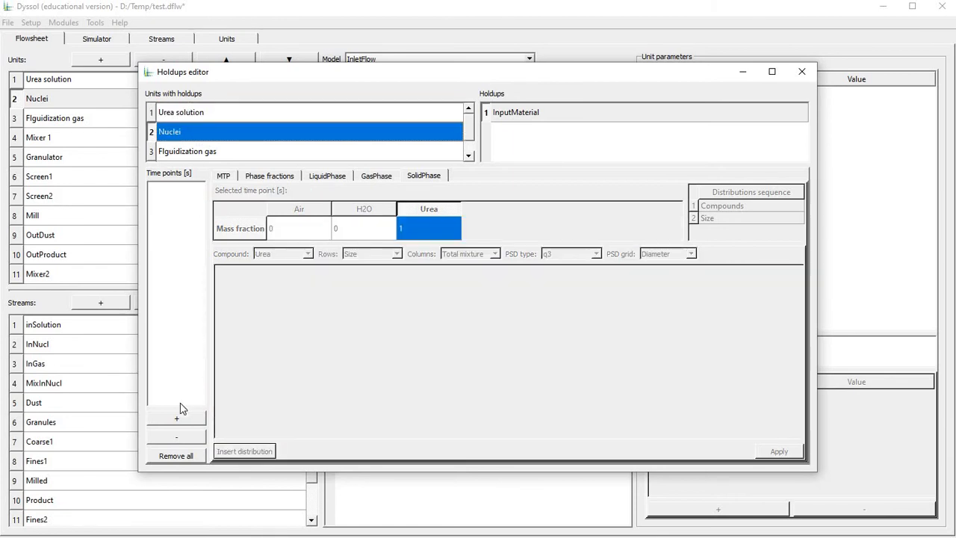
{"action": "left_click", "coordinate": [179, 204]}
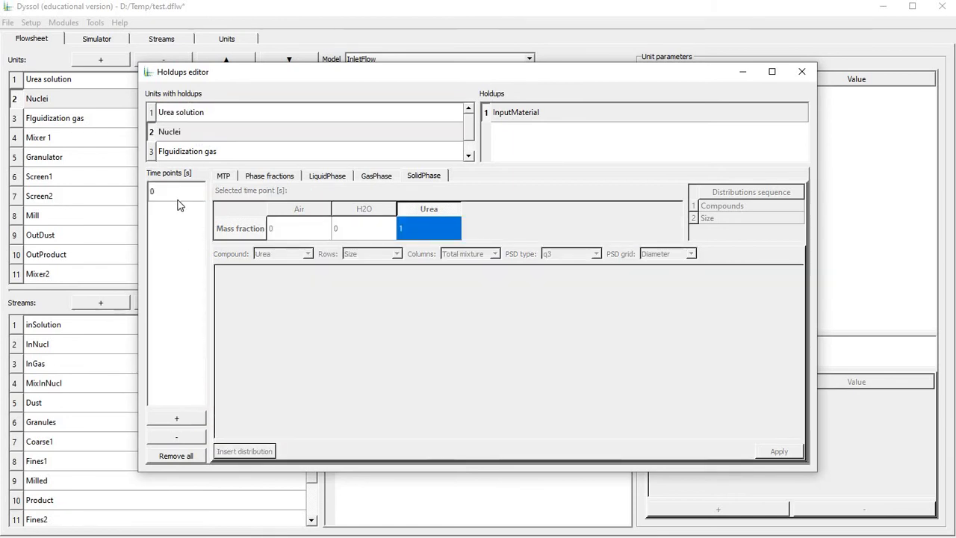
{"action": "left_click", "coordinate": [227, 178]}
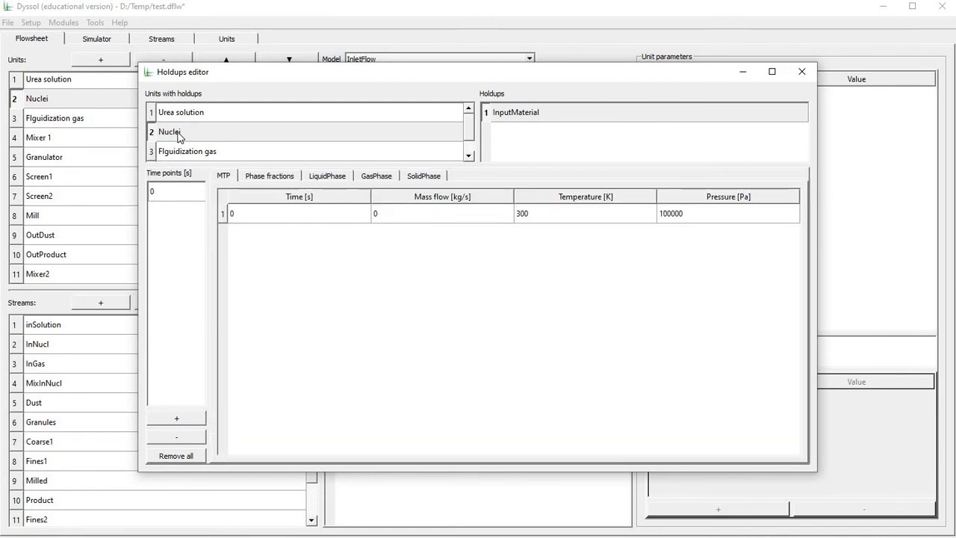
{"action": "key", "text": "Tab"}
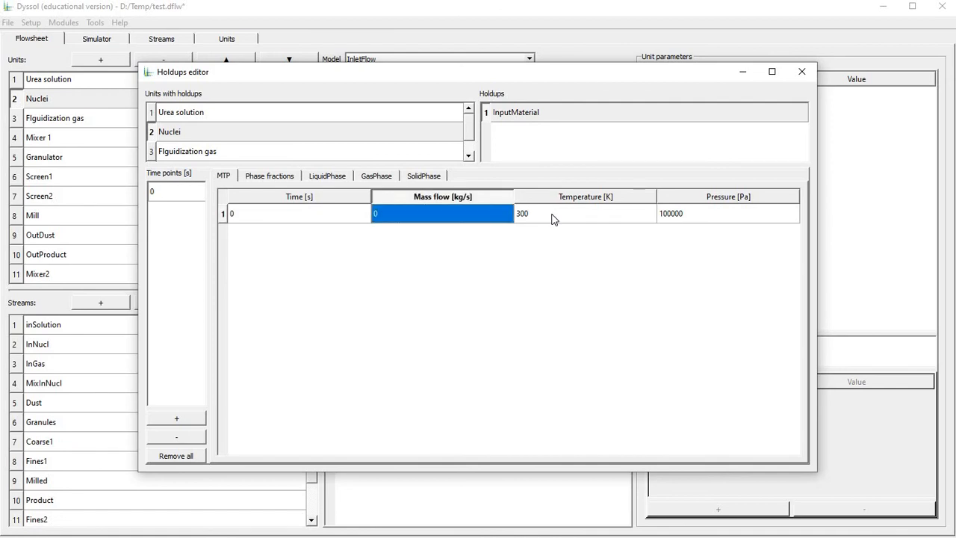
{"action": "type", "text": "0.005"}
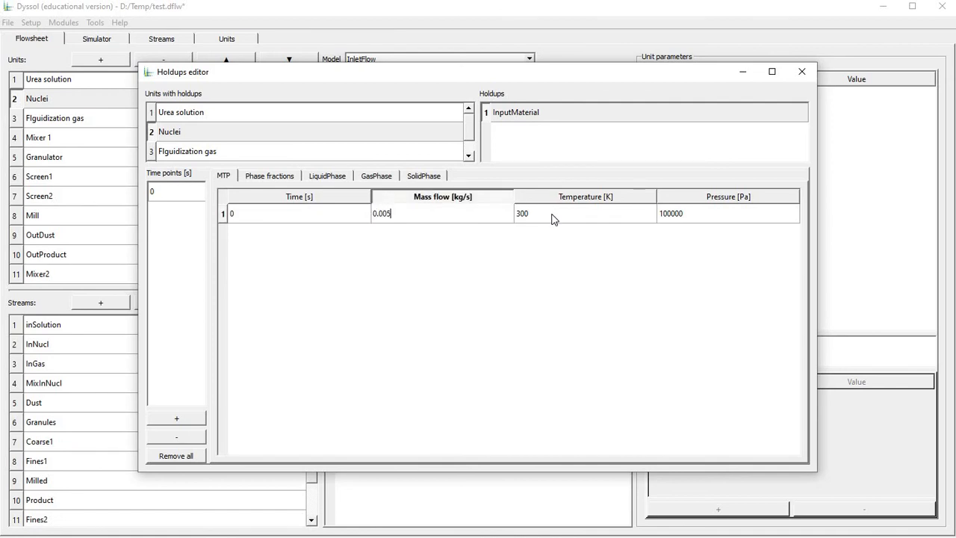
{"action": "key", "text": "Return"}
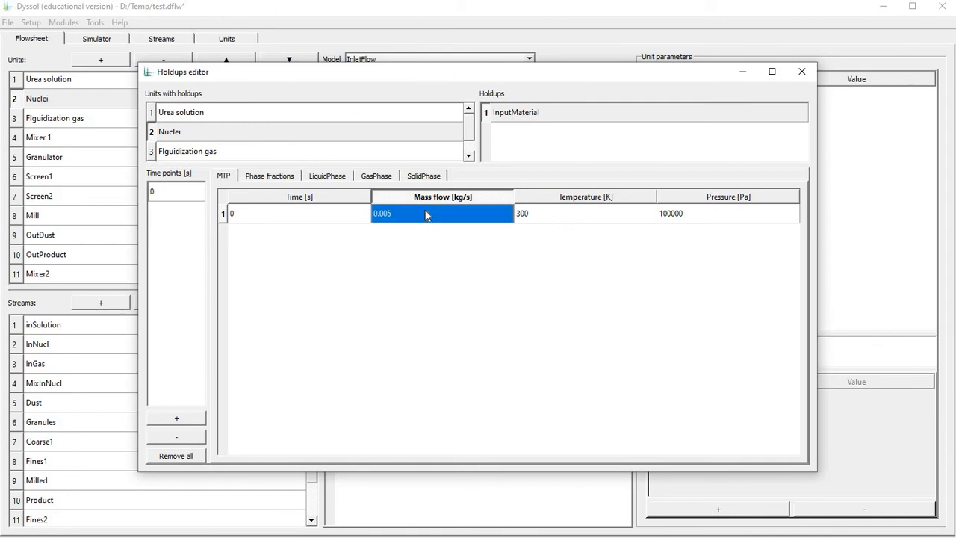
Set the Nuclei's phase fraction to 1 for SolidPhase and select its LiquidPhase H2O and GasPhase Air fractions.
{"action": "left_click", "coordinate": [293, 182]}
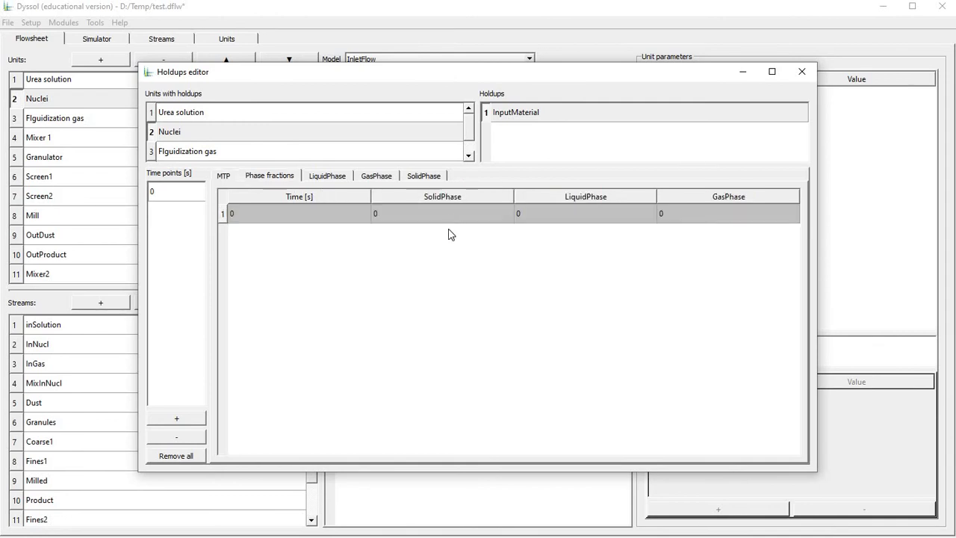
{"action": "type", "text": "1"}
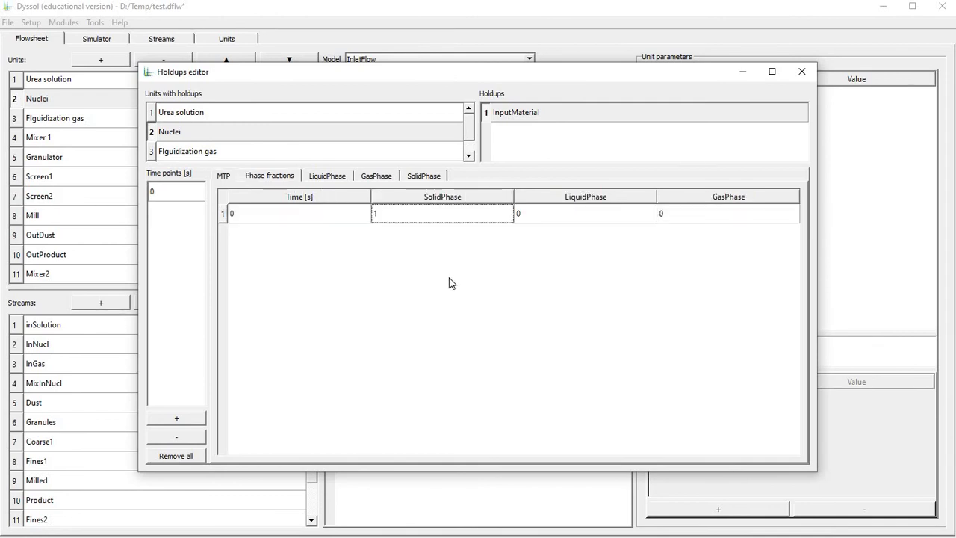
{"action": "left_click", "coordinate": [336, 178]}
{"action": "left_click", "coordinate": [575, 218]}
{"action": "left_click", "coordinate": [373, 156]}
{"action": "left_click", "coordinate": [209, 133]}
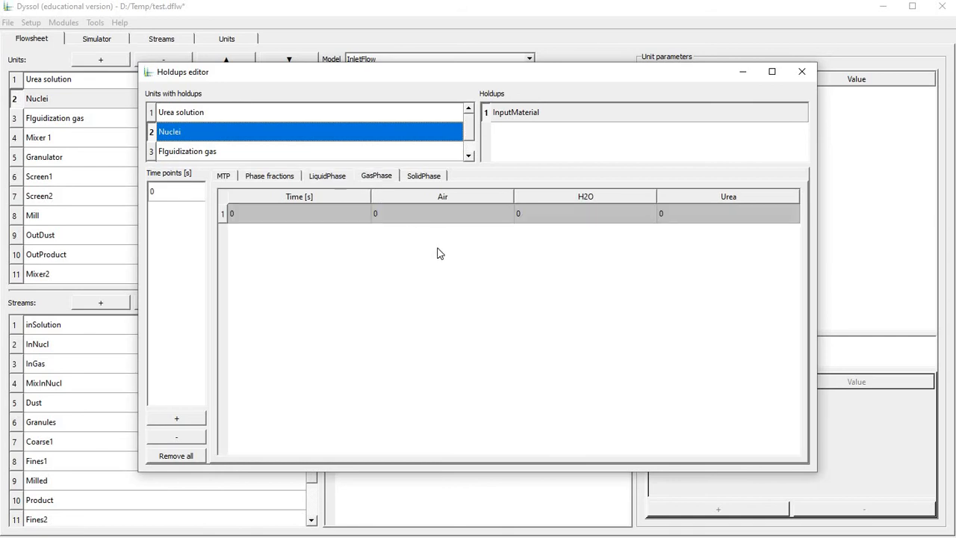
{"action": "left_click", "coordinate": [430, 215]}
Set the Urea mass fraction in the Nuclei's SolidPhase to 1.
{"action": "left_click", "coordinate": [424, 176]}
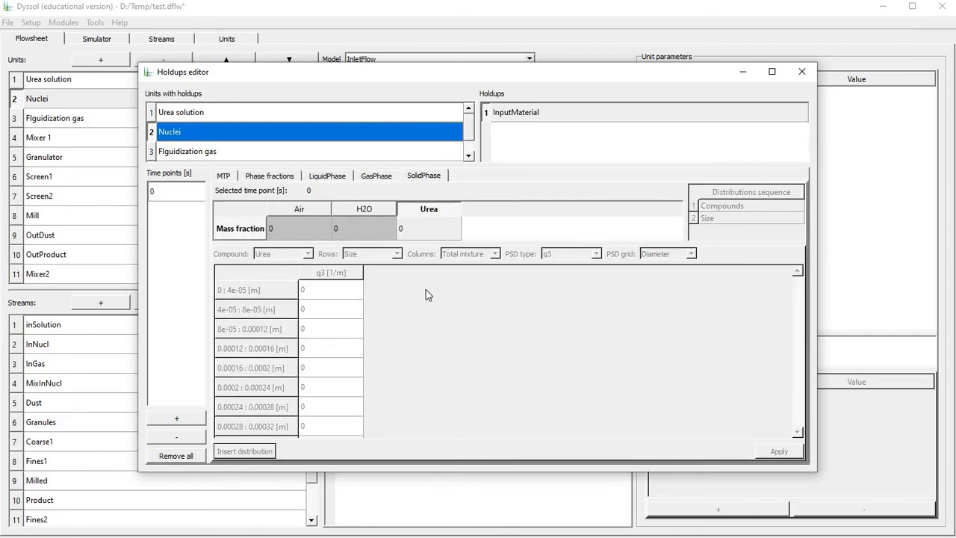
{"action": "left_click", "coordinate": [410, 232]}
{"action": "type", "text": "1"}
{"action": "key", "text": "Return"}
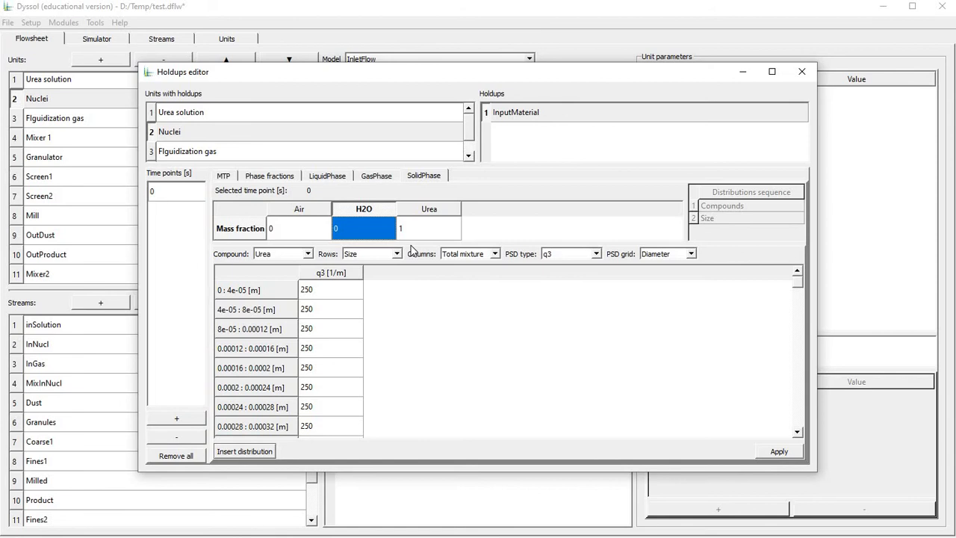
Insert a Normal size distribution for the Nuclei's Urea with D50 0.001 m and standard deviation 0.00015 m, and apply it.
{"action": "left_click", "coordinate": [250, 453]}
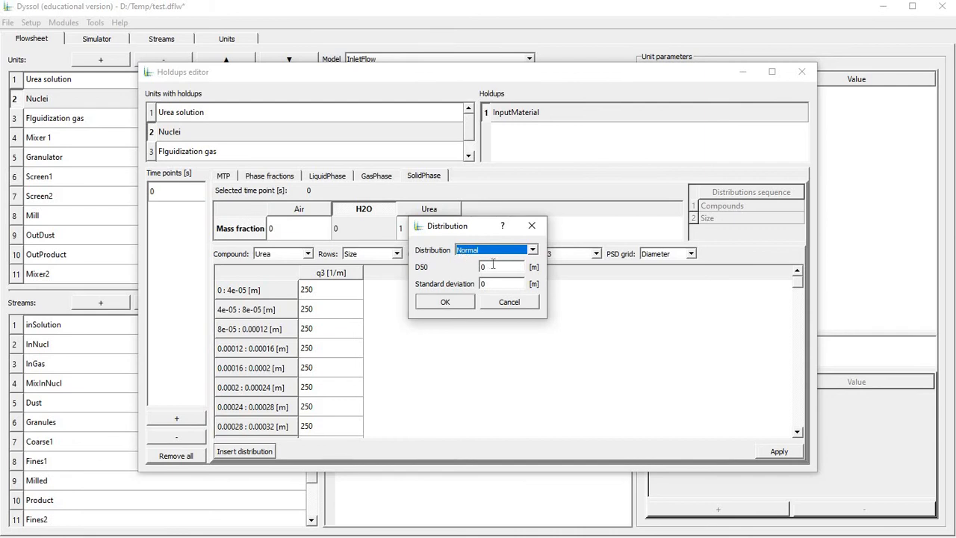
{"action": "key", "text": "Tab"}
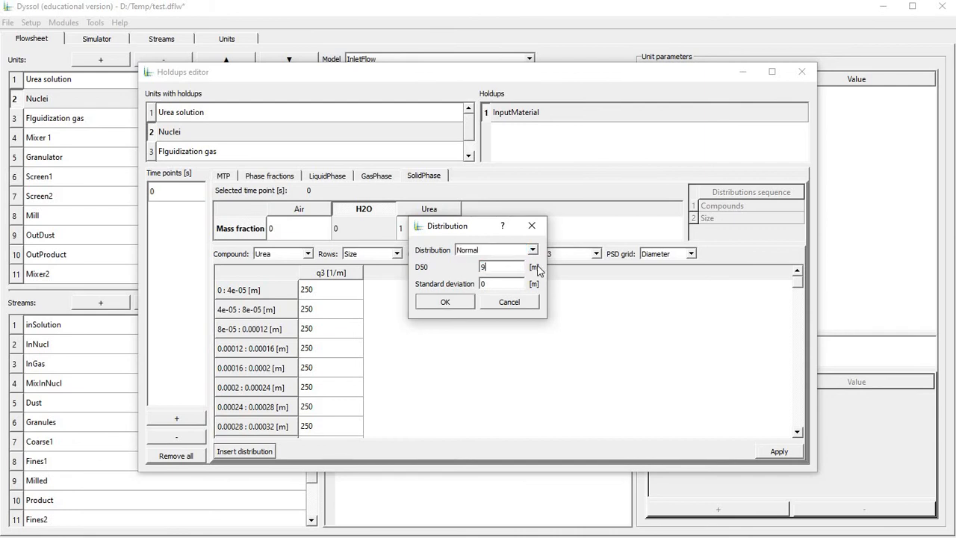
{"action": "type", "text": "0.001"}
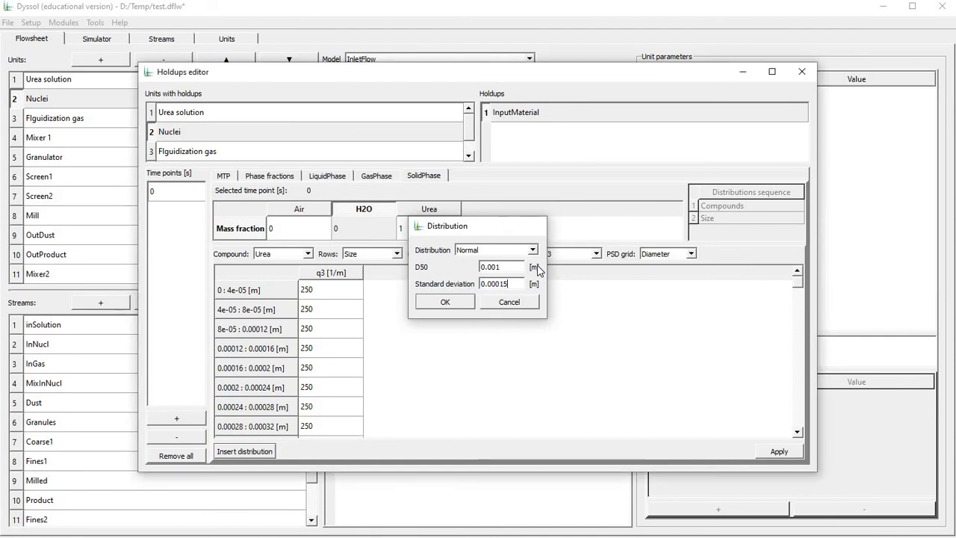
{"action": "key", "text": "Return"}
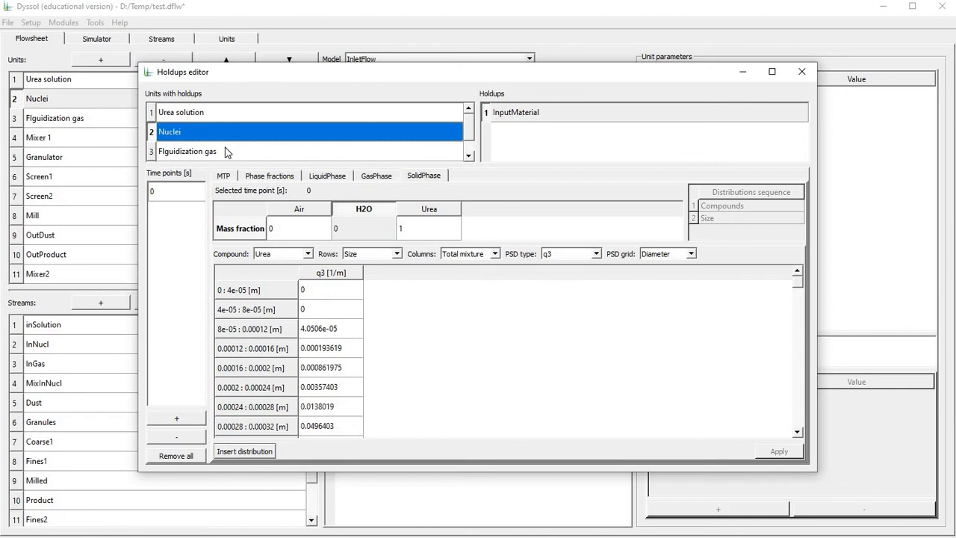
Add a time point at 0 s to the Flguidization gas holdup and set its mass flow to 2 kg/s.
{"action": "left_click", "coordinate": [226, 149]}
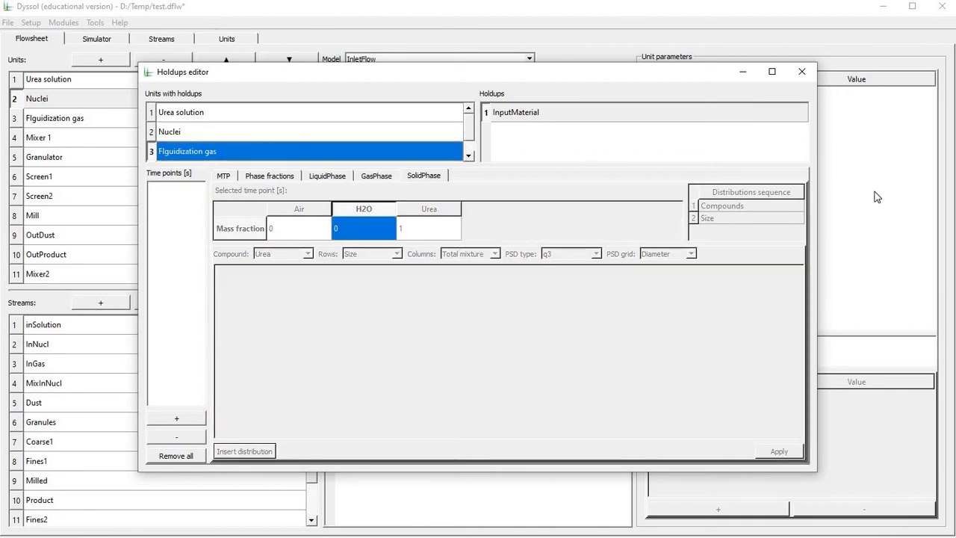
{"action": "left_click", "coordinate": [165, 420]}
{"action": "left_click", "coordinate": [226, 178]}
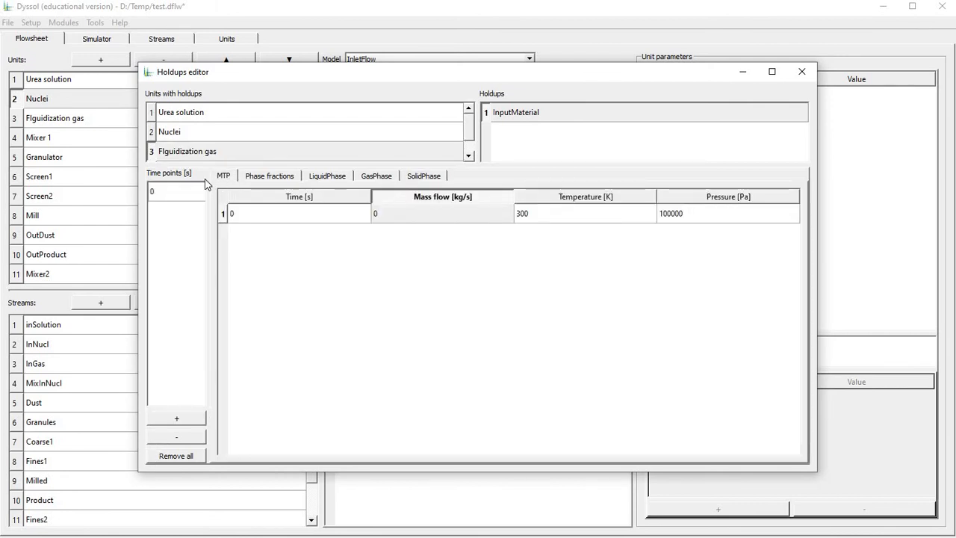
{"action": "key", "text": "F2"}
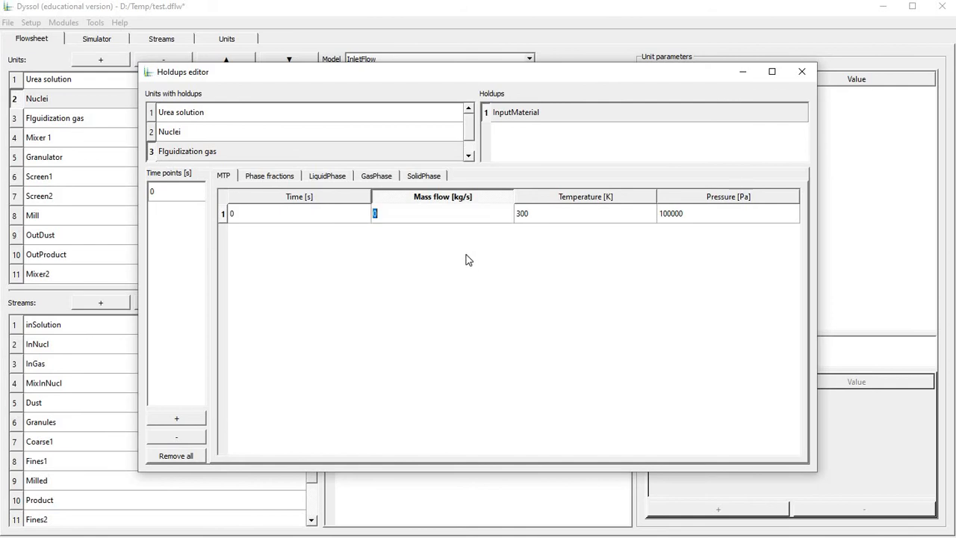
{"action": "type", "text": "2"}
{"action": "left_click", "coordinate": [464, 258]}
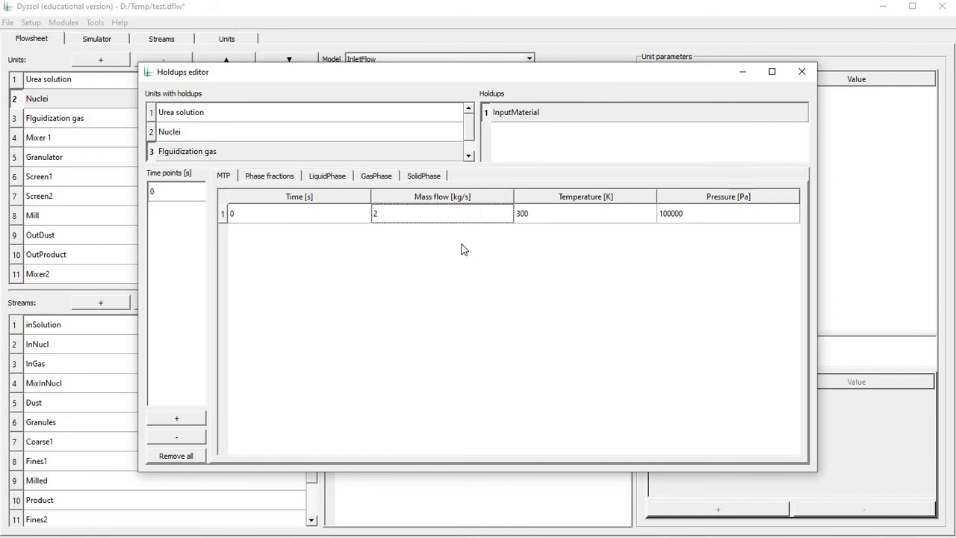
Set the Flguidization gas's GasPhase phase fraction to 1 and its H2O fraction in LiquidPhase to 1.
{"action": "left_click", "coordinate": [292, 179]}
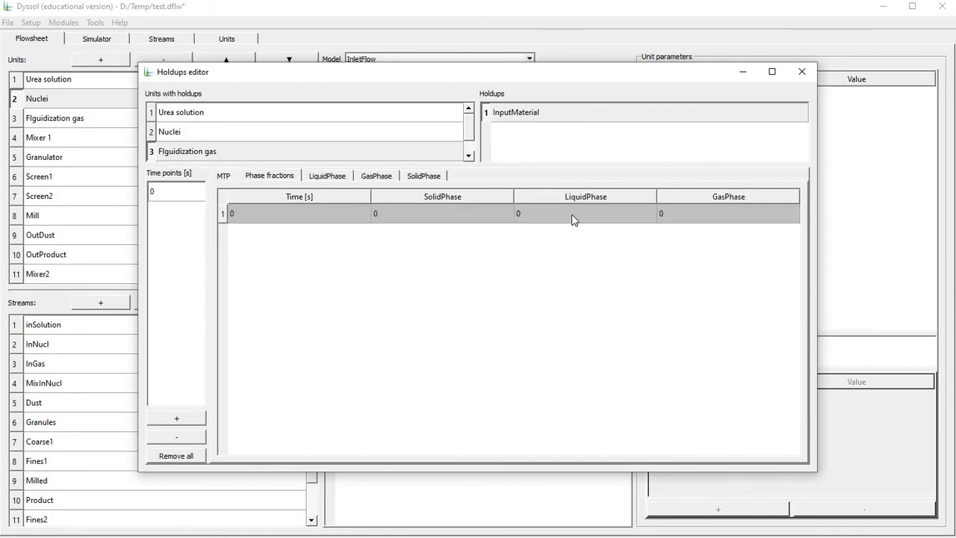
{"action": "left_click", "coordinate": [694, 214]}
{"action": "type", "text": "1"}
{"action": "key", "text": "Return"}
{"action": "left_click", "coordinate": [328, 178]}
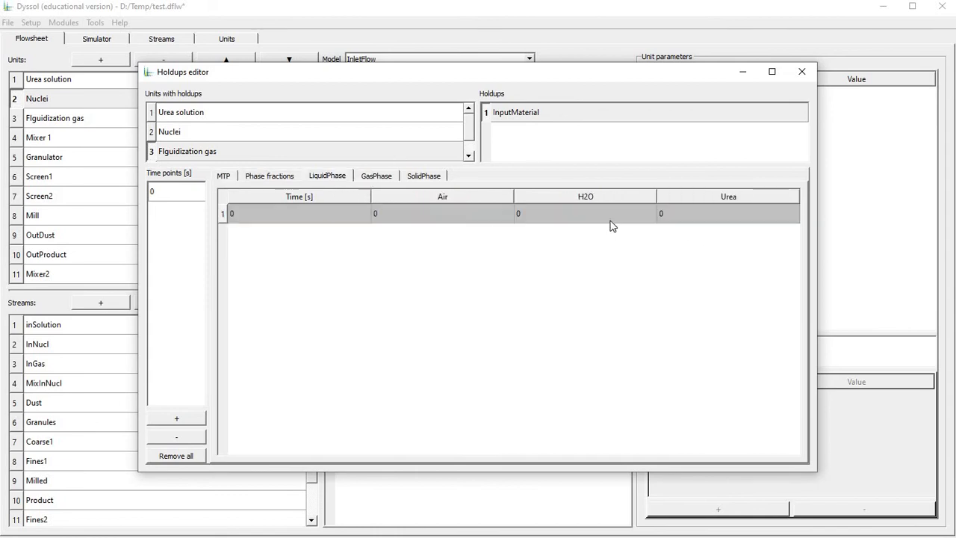
{"action": "left_click", "coordinate": [556, 215]}
{"action": "type", "text": "1"}
{"action": "key", "text": "Return"}
Set the Flguidization gas's Air fraction in GasPhase to 1 and its Urea fraction in SolidPhase to 1.
{"action": "left_click", "coordinate": [392, 180]}
{"action": "left_click", "coordinate": [456, 216]}
{"action": "type", "text": "1"}
{"action": "key", "text": "Return"}
{"action": "left_click", "coordinate": [423, 176]}
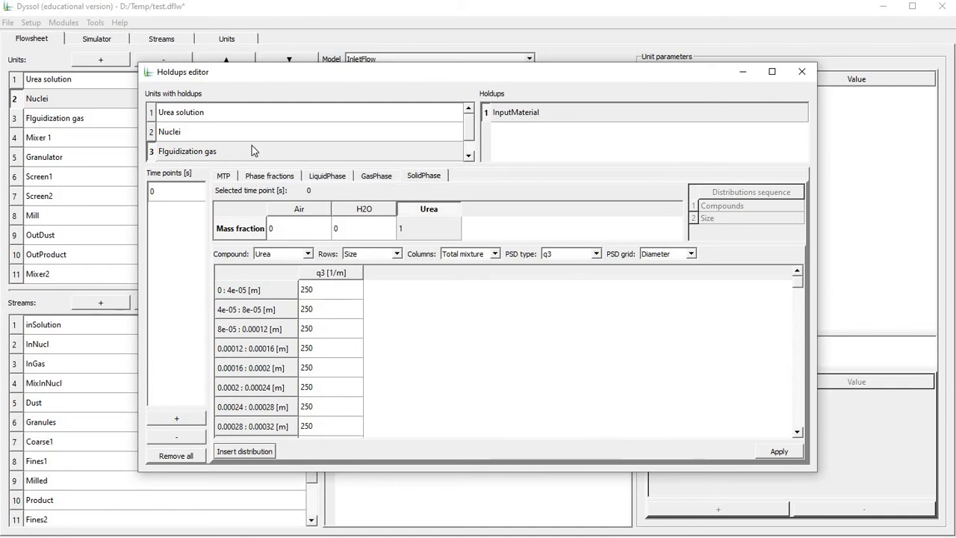
Add a time point at 0 s to the Granulator holdup and set its mass to 100 kg.
{"action": "scroll", "coordinate": [250, 152], "scroll_direction": "down", "scroll_amount": 1}
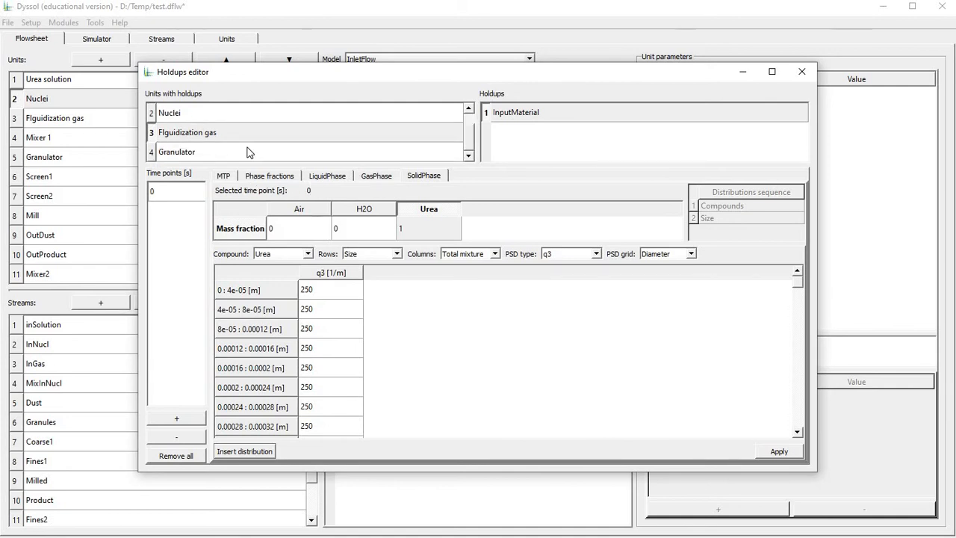
{"action": "left_click", "coordinate": [250, 152]}
{"action": "left_click", "coordinate": [179, 419]}
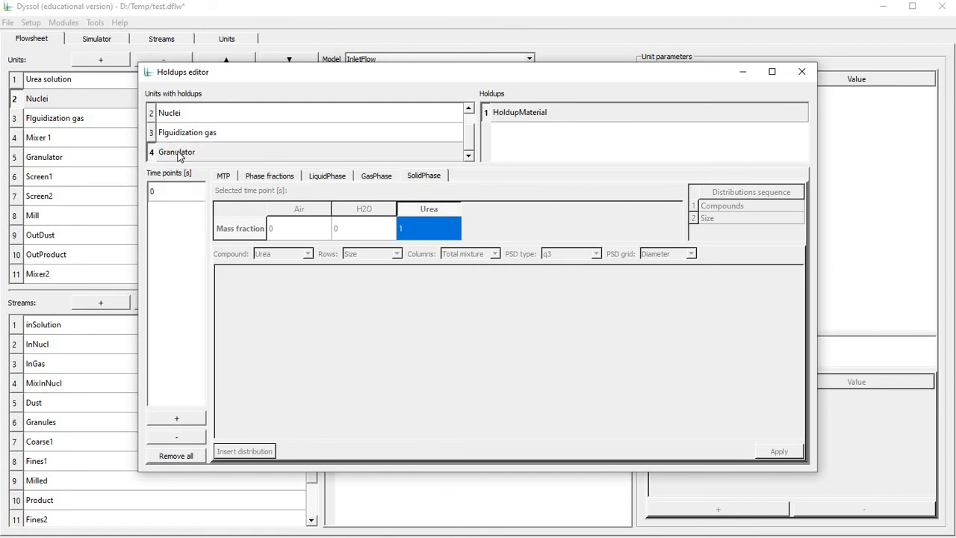
{"action": "left_click", "coordinate": [179, 155]}
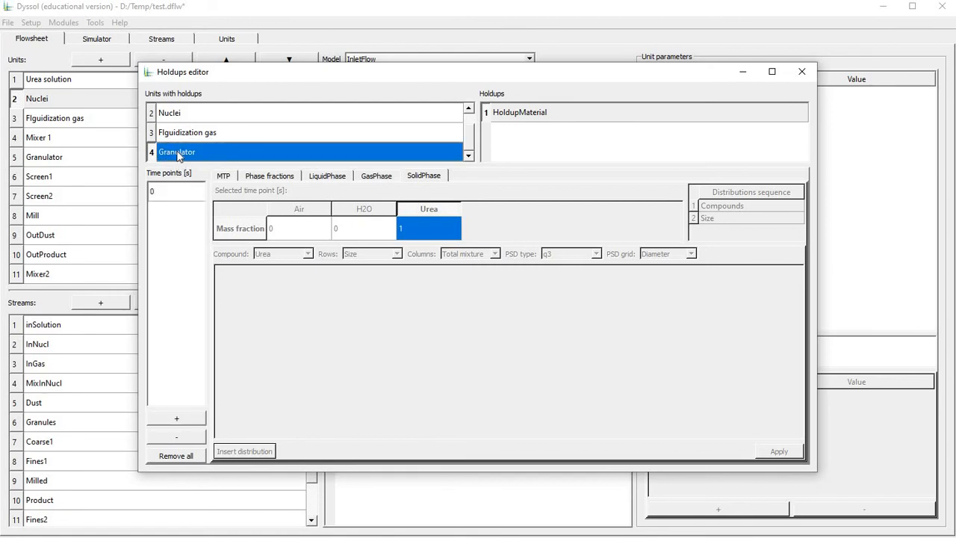
{"action": "left_click", "coordinate": [157, 194]}
{"action": "left_click", "coordinate": [224, 176]}
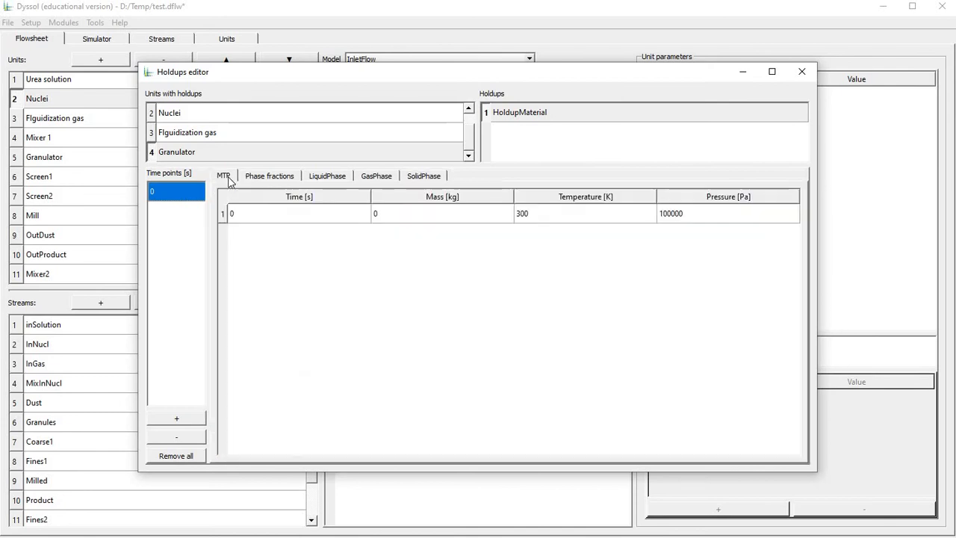
{"action": "left_click", "coordinate": [450, 221]}
{"action": "type", "text": "100"}
{"action": "key", "text": "Return"}
{"action": "left_click", "coordinate": [293, 182]}
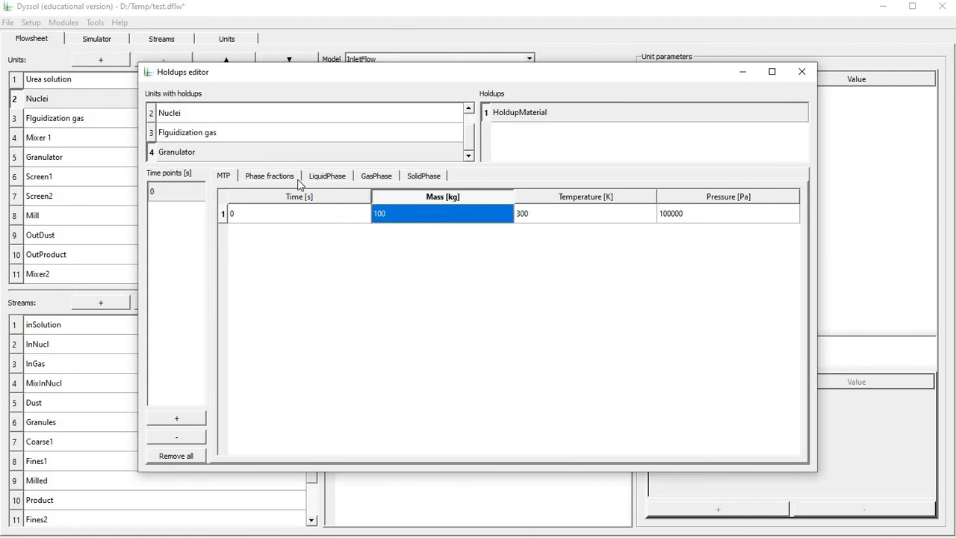
Set the Granulator holdup's SolidPhase fraction to 1 and its H2O fraction in LiquidPhase to 1.
{"action": "type", "text": "1"}
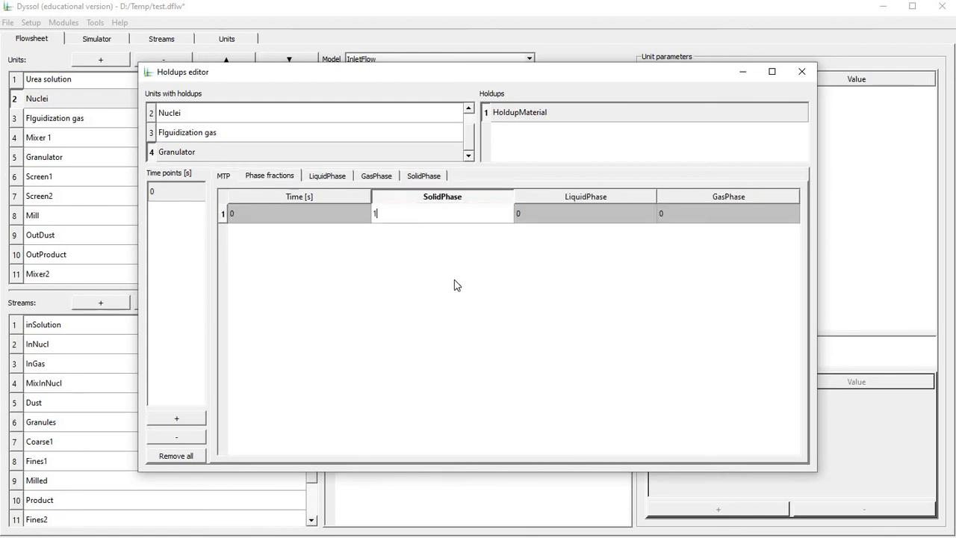
{"action": "left_click", "coordinate": [327, 176]}
{"action": "left_click", "coordinate": [550, 220]}
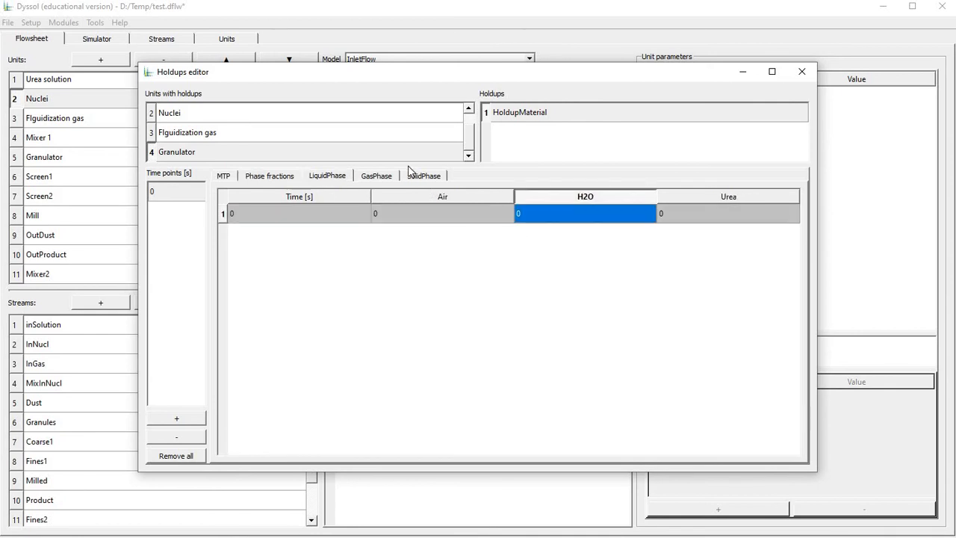
{"action": "type", "text": "1"}
{"action": "key", "text": "Return"}
Set the Granulator holdup's Air fraction in GasPhase to 1 and its Urea fraction in SolidPhase to 1.
{"action": "left_click", "coordinate": [376, 176]}
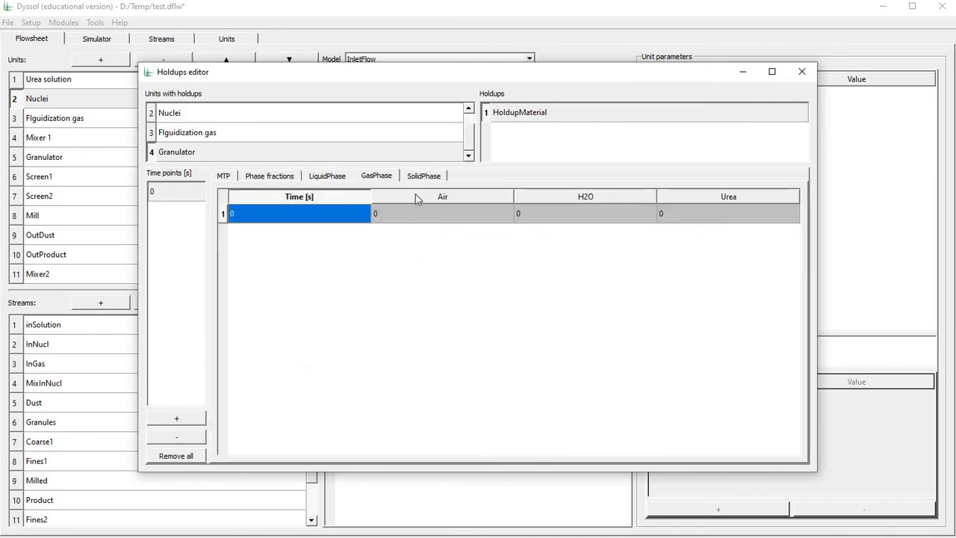
{"action": "left_click", "coordinate": [422, 215]}
{"action": "type", "text": "1"}
{"action": "key", "text": "Return"}
{"action": "left_click", "coordinate": [424, 176]}
{"action": "left_click", "coordinate": [428, 227]}
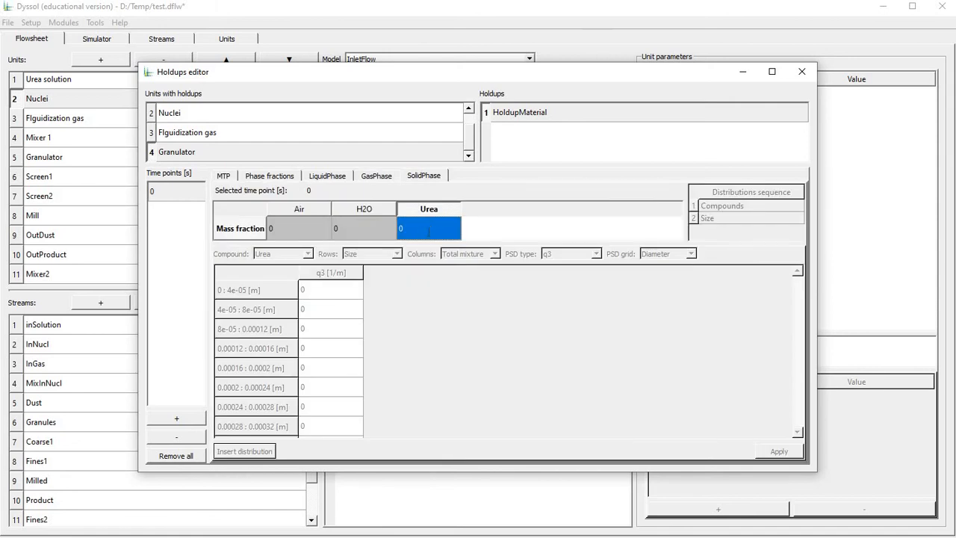
{"action": "type", "text": "1"}
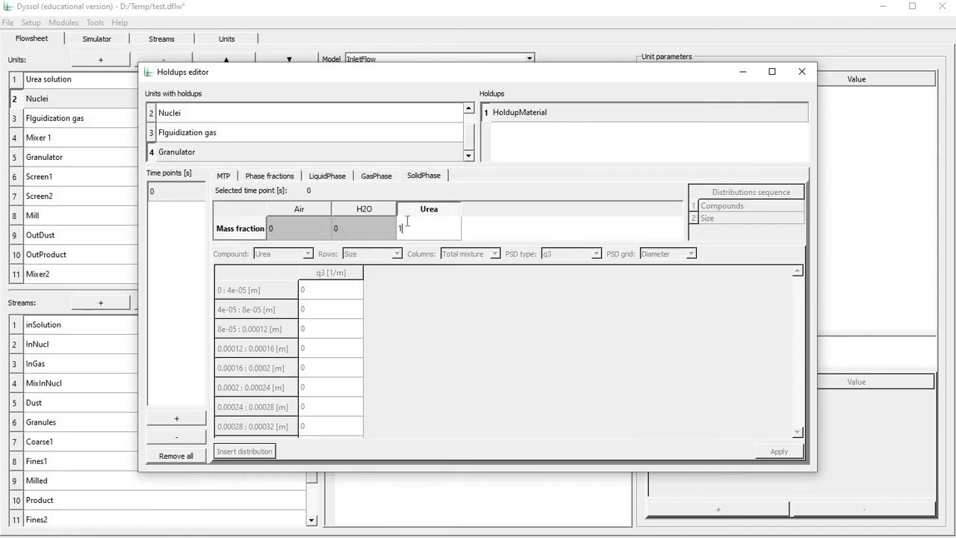
{"action": "left_click", "coordinate": [465, 233]}
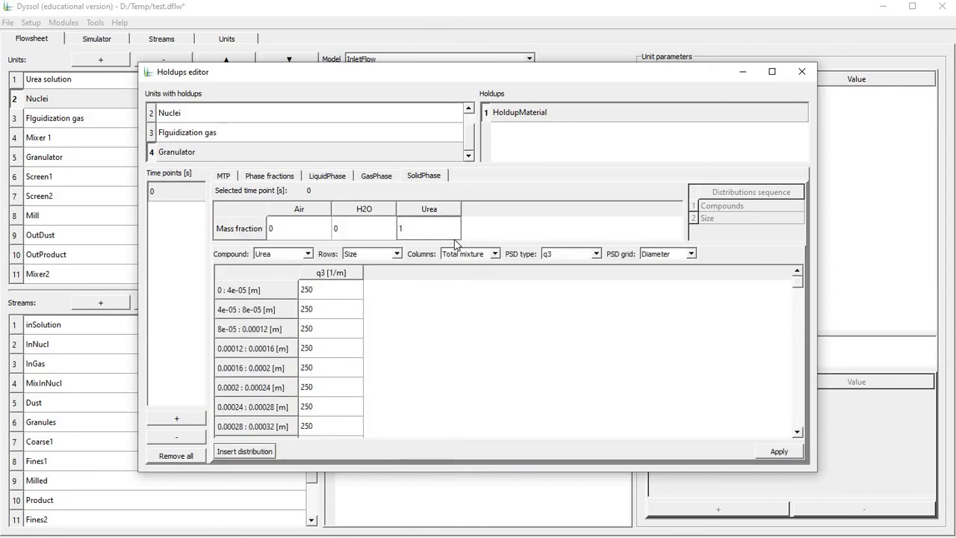
Apply a normal urea size distribution with a D50 of 0.001 m to the Granulator holdup and close the holdups editor.
{"action": "left_click", "coordinate": [243, 451]}
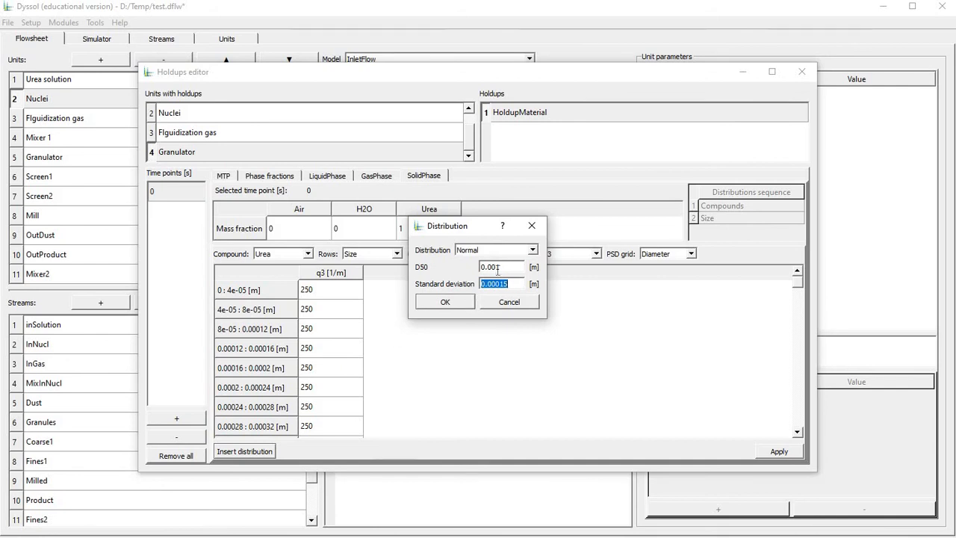
{"action": "left_click_drag", "start_coordinate": [504, 269], "coordinate": [496, 267]}
{"action": "left_click", "coordinate": [497, 284]}
{"action": "key", "text": "BackSpace"}
{"action": "left_click", "coordinate": [458, 305]}
{"action": "left_click", "coordinate": [779, 451]}
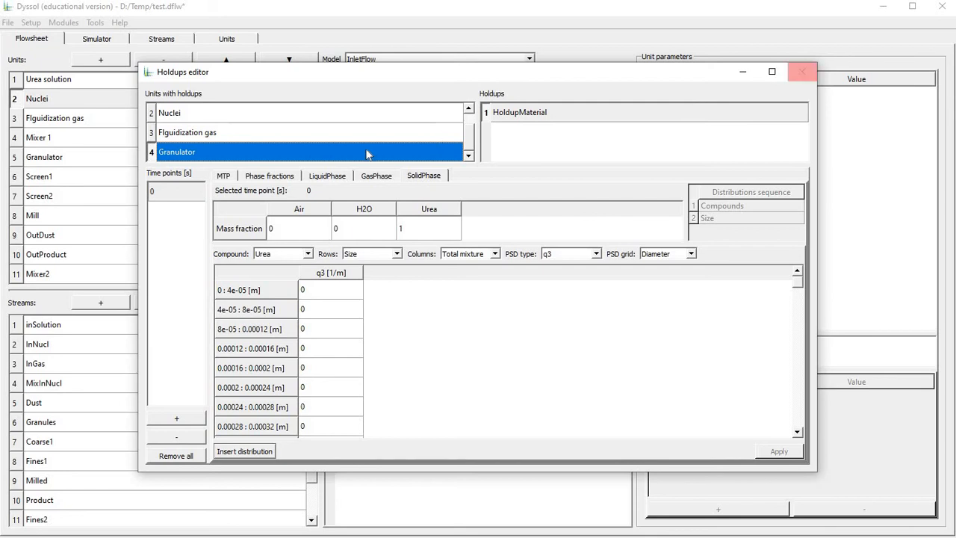
{"action": "left_click", "coordinate": [801, 70]}
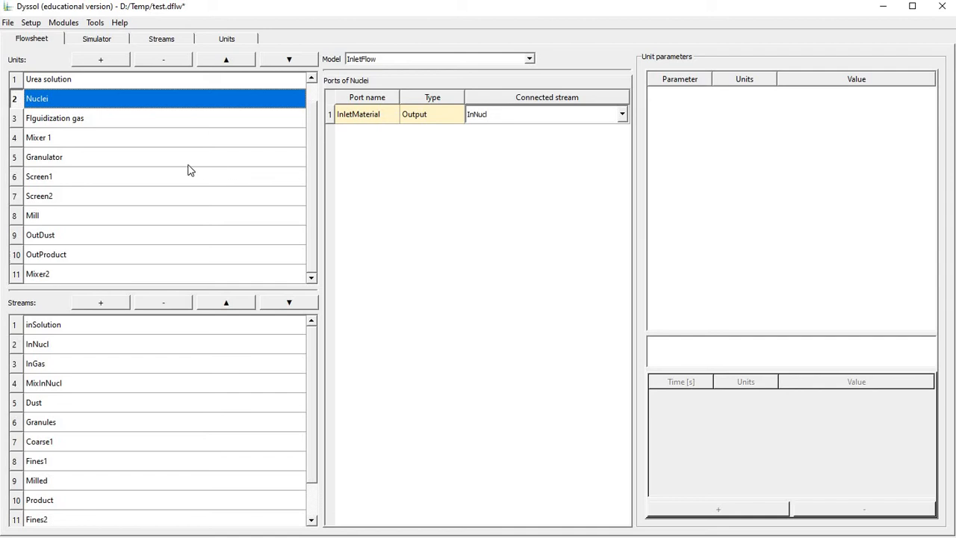
Set the Granulator unit's RTol to 1e-05 and ATol to 1e-06.
{"action": "scroll", "coordinate": [97, 134], "scroll_direction": "up", "scroll_amount": 1}
{"action": "left_click", "coordinate": [97, 134]}
{"action": "left_click", "coordinate": [95, 121]}
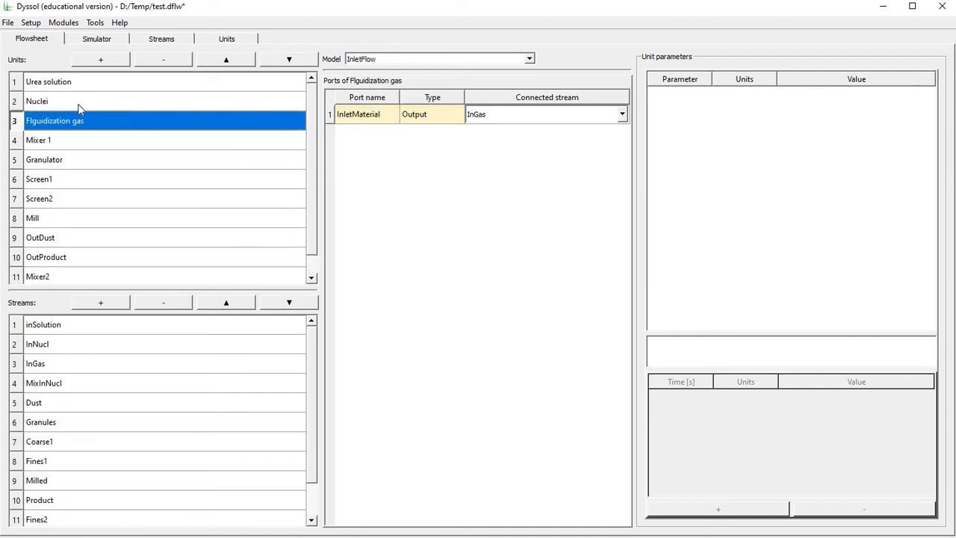
{"action": "left_click", "coordinate": [75, 88]}
{"action": "left_click", "coordinate": [75, 100]}
{"action": "left_click", "coordinate": [80, 121]}
{"action": "left_click", "coordinate": [80, 142]}
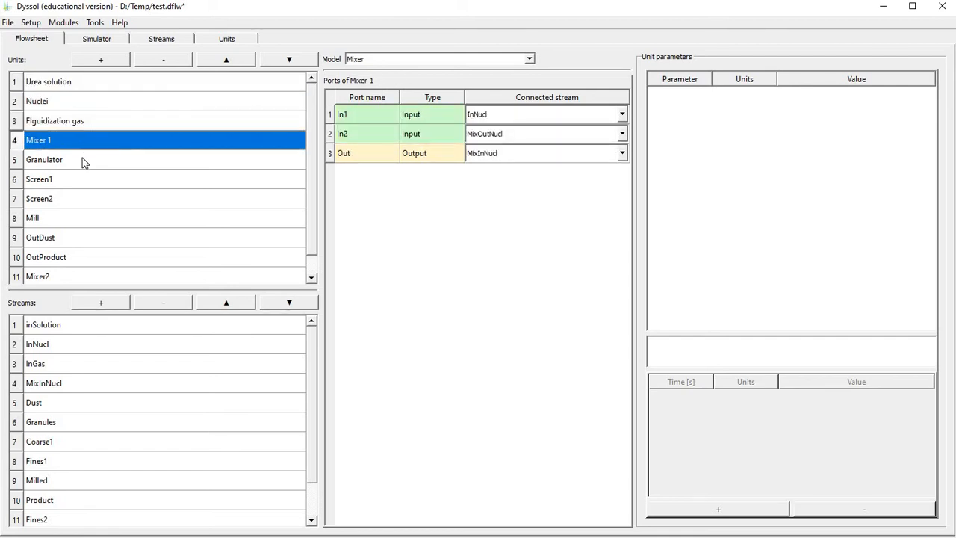
{"action": "left_click", "coordinate": [83, 161]}
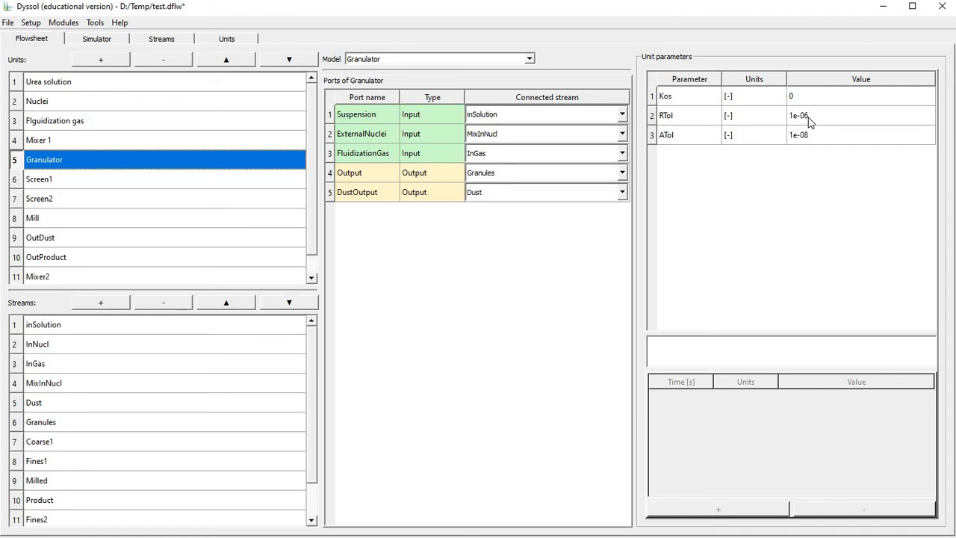
{"action": "double_click", "coordinate": [832, 117]}
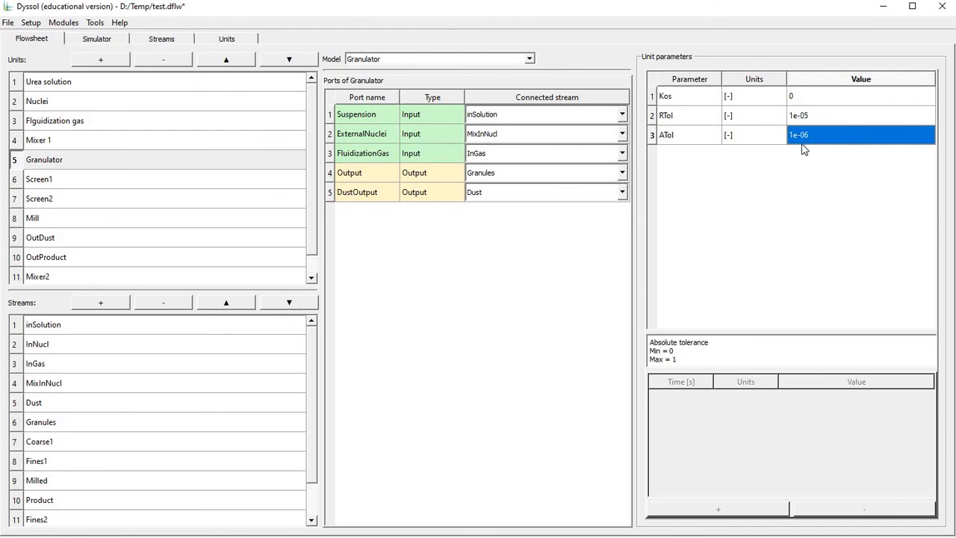
Set the cut size Xcut of Screen1 to 0.0014 m.
{"action": "left_click", "coordinate": [125, 179]}
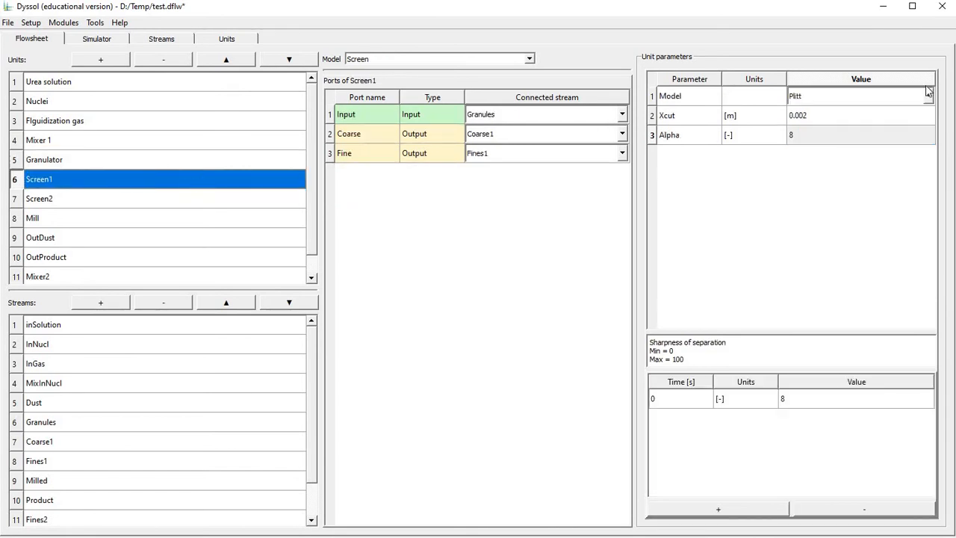
{"action": "double_click", "coordinate": [810, 113]}
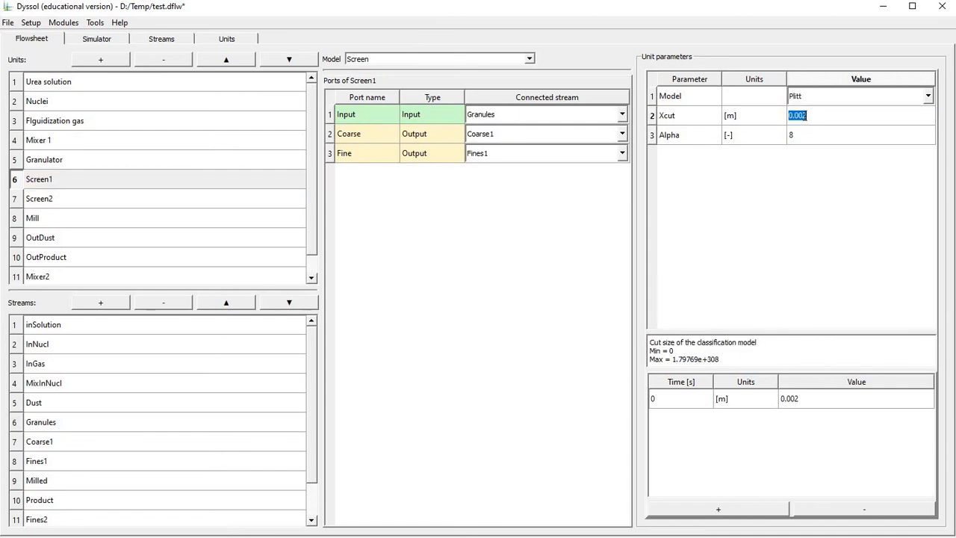
{"action": "left_click", "coordinate": [822, 117]}
{"action": "type", "text": "14"}
Set the cut size Xcut of Screen2 to 0.001 m.
{"action": "left_click", "coordinate": [231, 199]}
{"action": "double_click", "coordinate": [808, 117]}
{"action": "left_click", "coordinate": [805, 119]}
{"action": "type", "text": "1"}
{"action": "key", "text": "Return"}
{"action": "double_click", "coordinate": [830, 117]}
{"action": "type", "text": "0.001"}
{"action": "key", "text": "Return"}
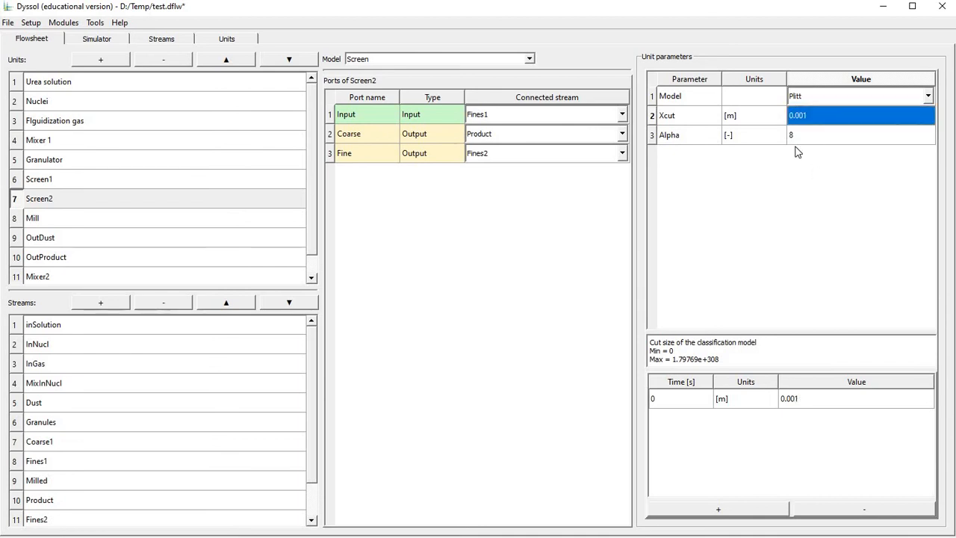
Switch the Mill's crushing model to Const and set its mean particle size to 0.0009 m.
{"action": "left_click", "coordinate": [142, 216]}
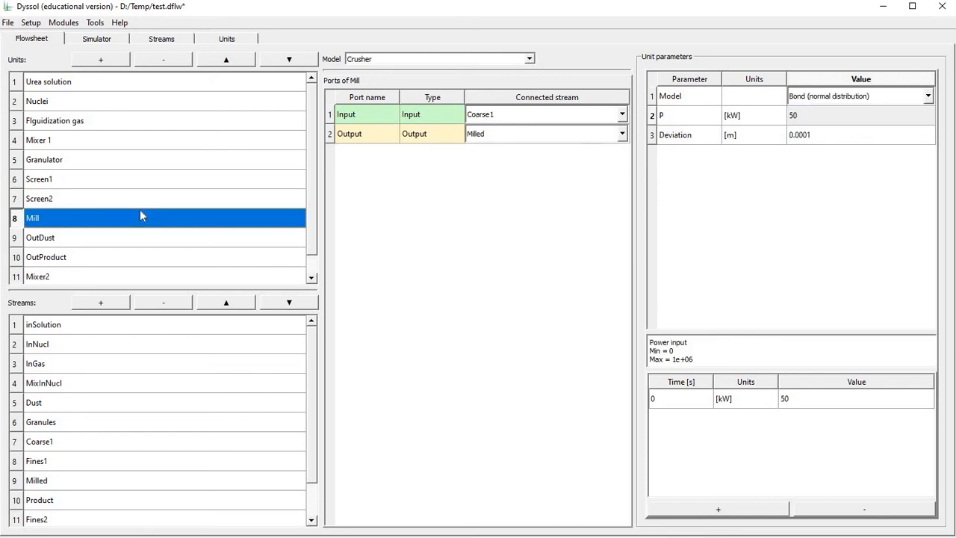
{"action": "left_click", "coordinate": [836, 96]}
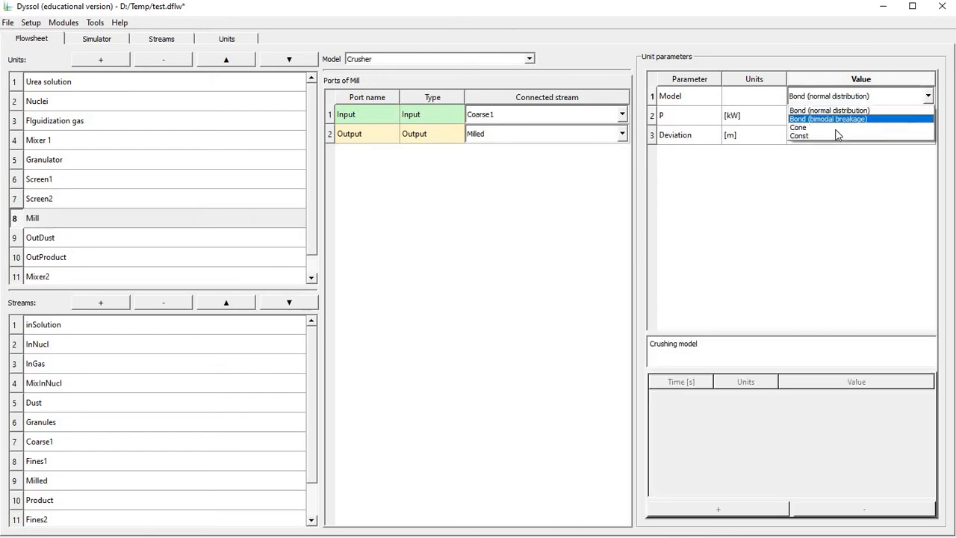
{"action": "left_click", "coordinate": [834, 134]}
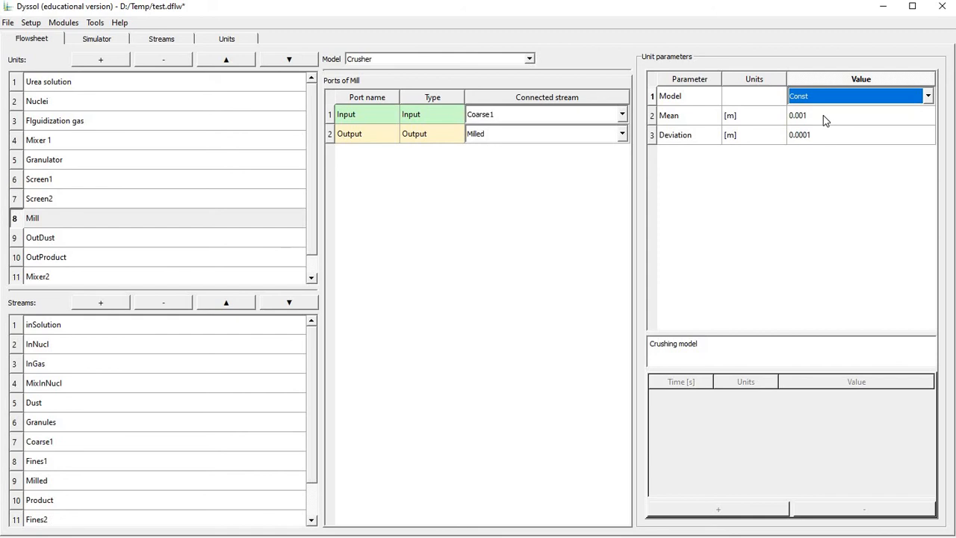
{"action": "double_click", "coordinate": [807, 117]}
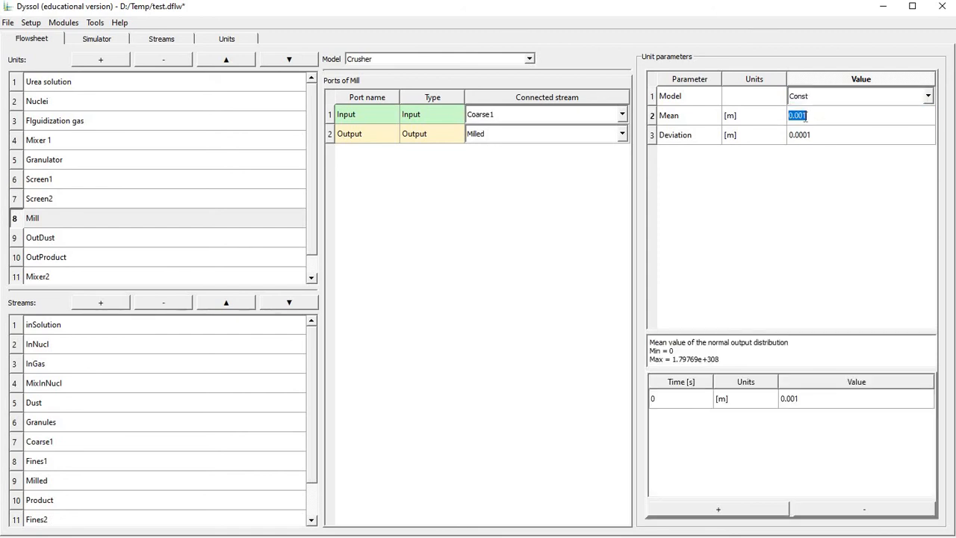
{"action": "type", "text": "0.0009"}
{"action": "key", "text": "Return"}
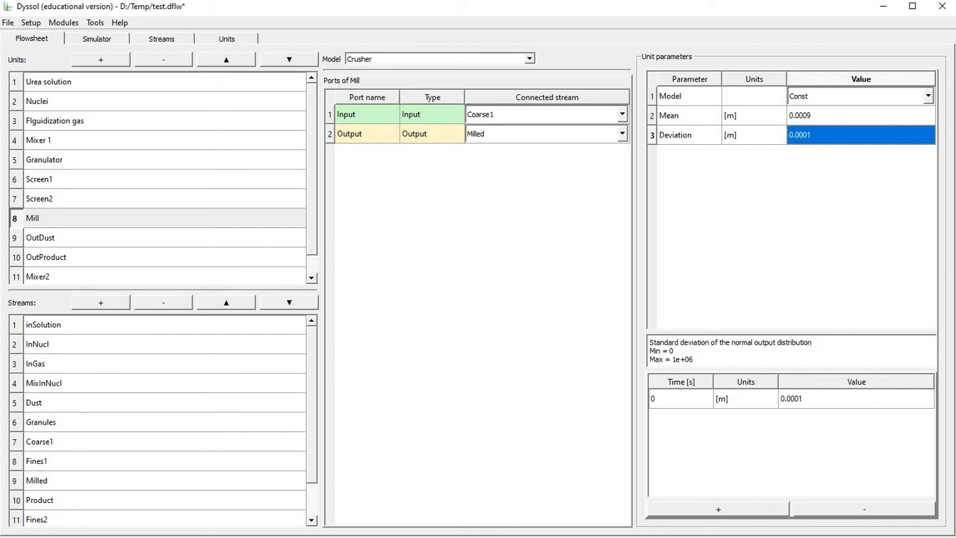
Set the flowsheet's general relative tolerance to 1e-4 and absolute tolerance to 1e-8 in the options.
{"action": "left_click", "coordinate": [32, 22]}
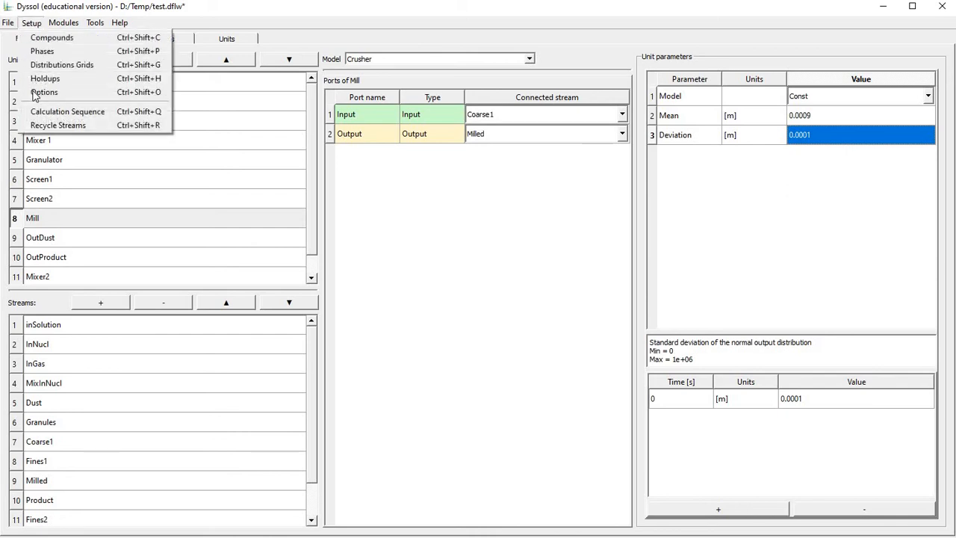
{"action": "left_click", "coordinate": [34, 93]}
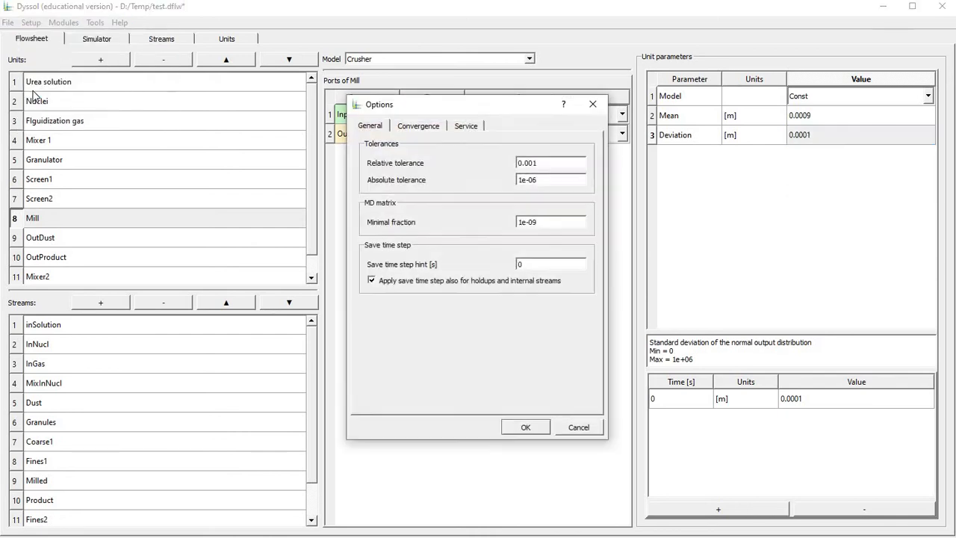
{"action": "double_click", "coordinate": [542, 164]}
{"action": "type", "text": "1e-4"}
{"action": "key", "text": "Tab"}
{"action": "type", "text": "1e"}
{"action": "type", "text": "-6"}
Set the convergence options to a maximum of 500 iterations and linear extrapolation, and accept the options.
{"action": "left_click", "coordinate": [420, 127]}
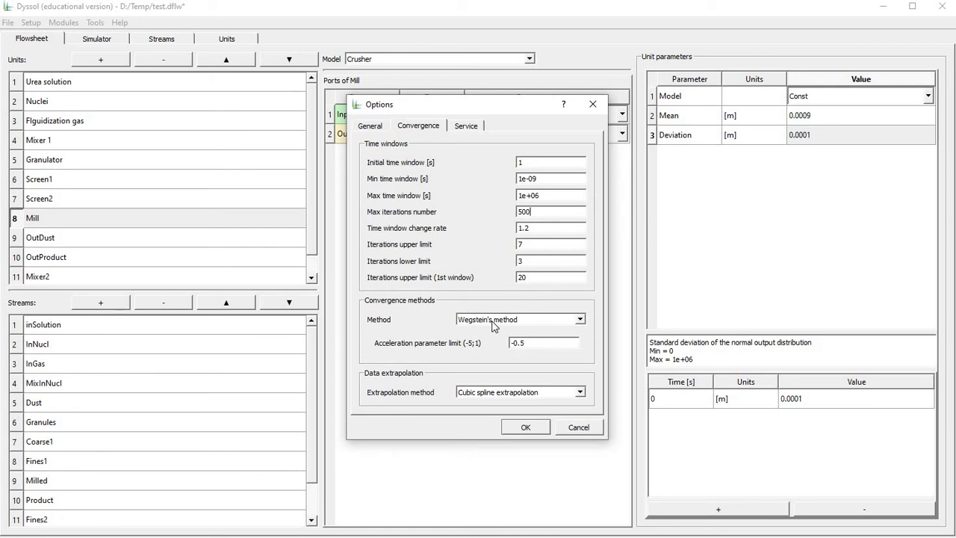
{"action": "left_click", "coordinate": [501, 397]}
{"action": "left_click", "coordinate": [508, 404]}
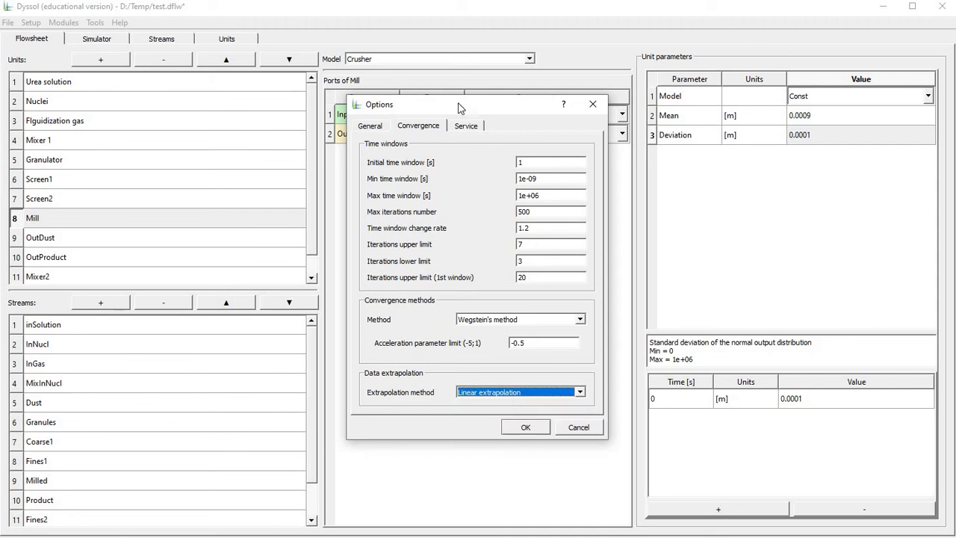
{"action": "left_click", "coordinate": [370, 125]}
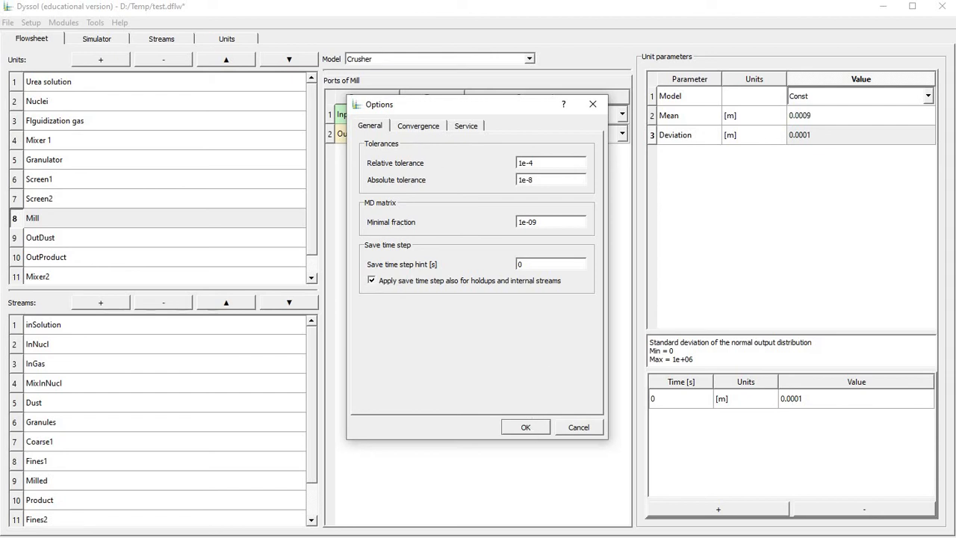
{"action": "left_click", "coordinate": [524, 426]}
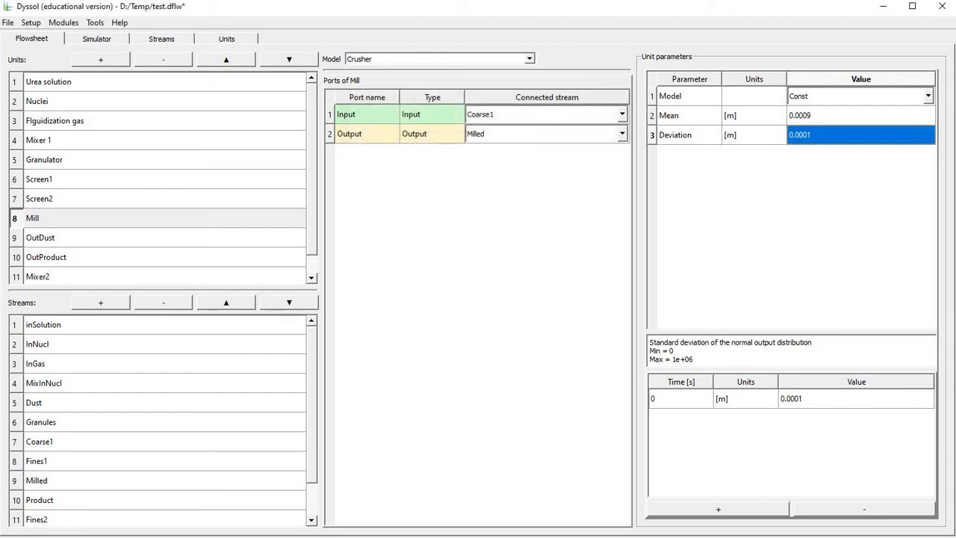
Set the end simulation time to 36000 s and run the simulation.
{"action": "left_click", "coordinate": [96, 41]}
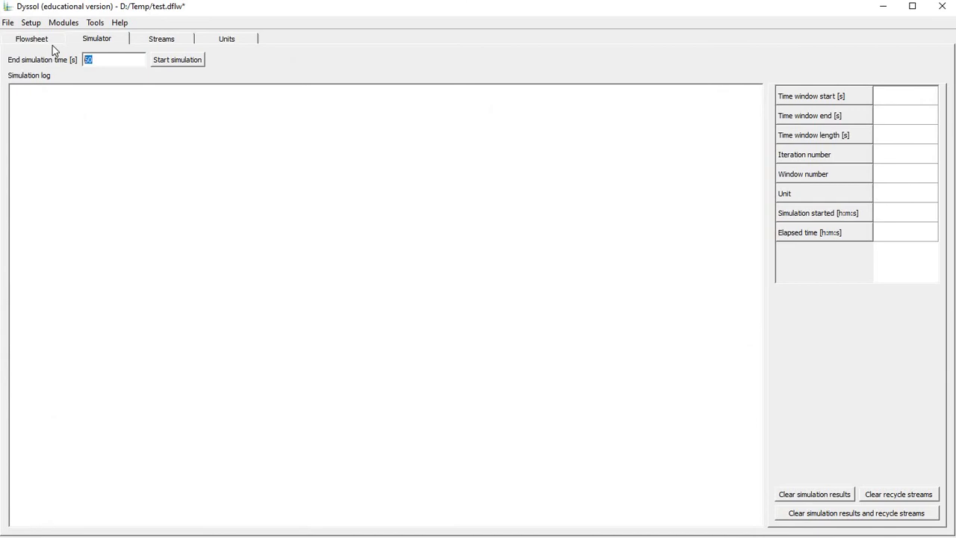
{"action": "type", "text": "36000"}
{"action": "left_click", "coordinate": [177, 60]}
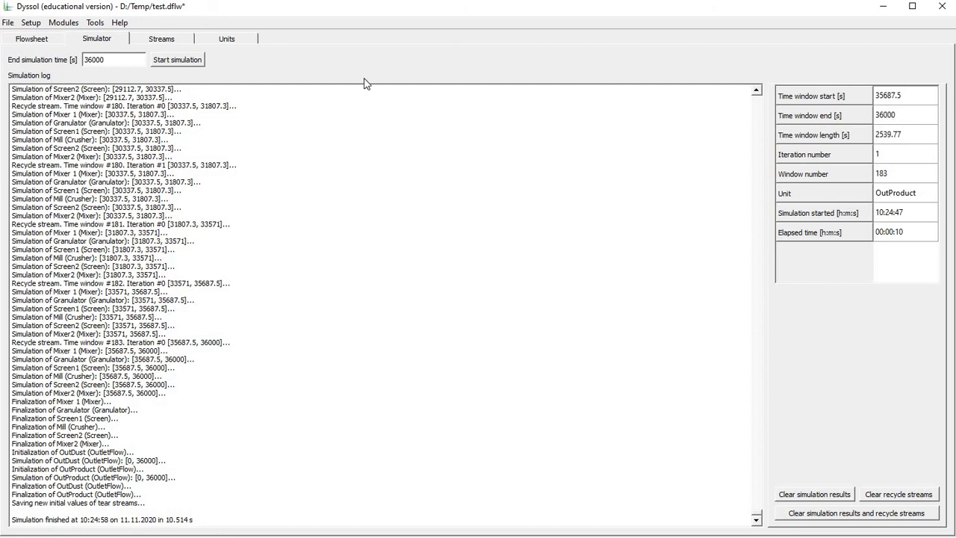
Plot the solid size distribution of the Granules stream.
{"action": "left_click", "coordinate": [154, 41]}
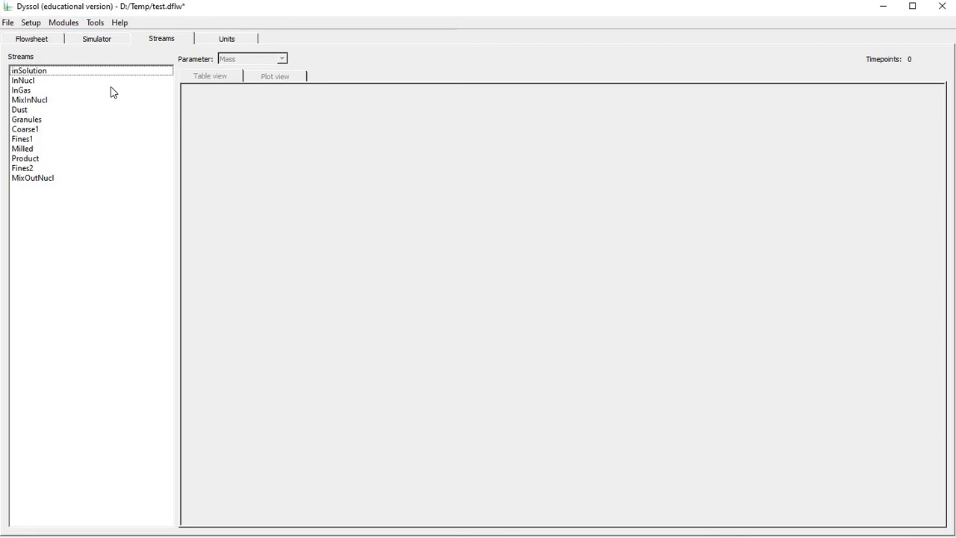
{"action": "left_click", "coordinate": [26, 120]}
{"action": "left_click", "coordinate": [251, 58]}
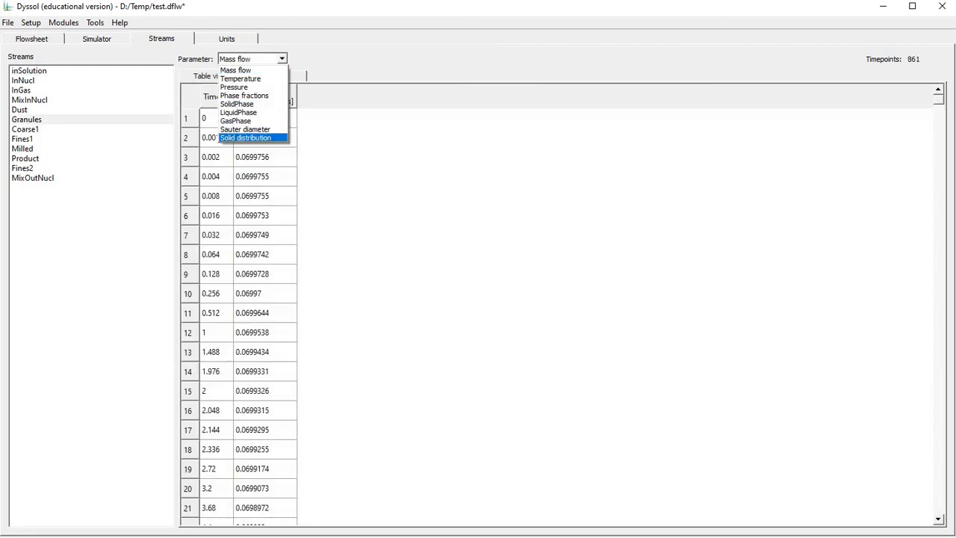
{"action": "left_click", "coordinate": [247, 138]}
{"action": "left_click", "coordinate": [274, 108]}
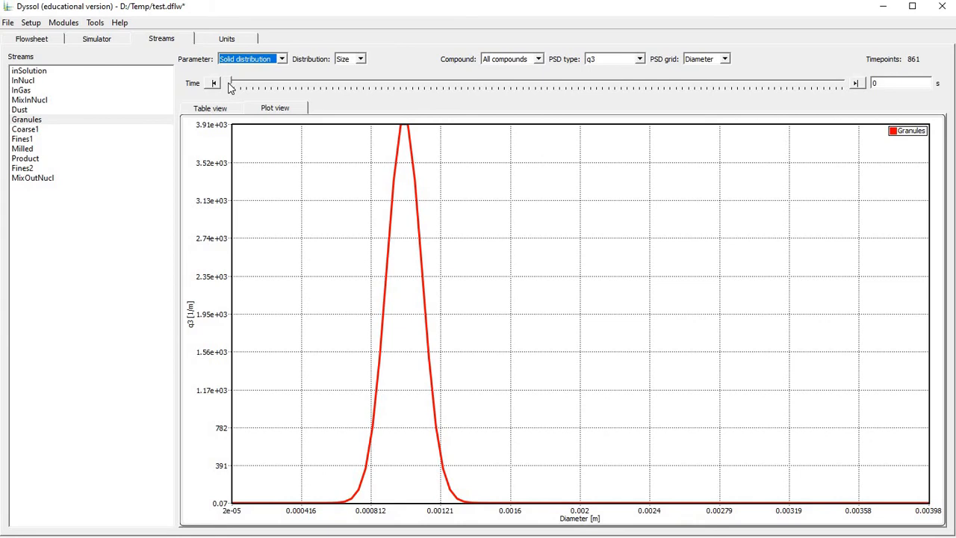
Follow the Granules size distribution over time to 16200 s and add the Dust stream to the plot.
{"action": "mouse_move", "coordinate": [230, 87]}
{"action": "left_mouse_down"}
{"action": "mouse_move", "coordinate": [531, 92]}
{"action": "mouse_move", "coordinate": [228, 91]}
{"action": "left_mouse_up"}
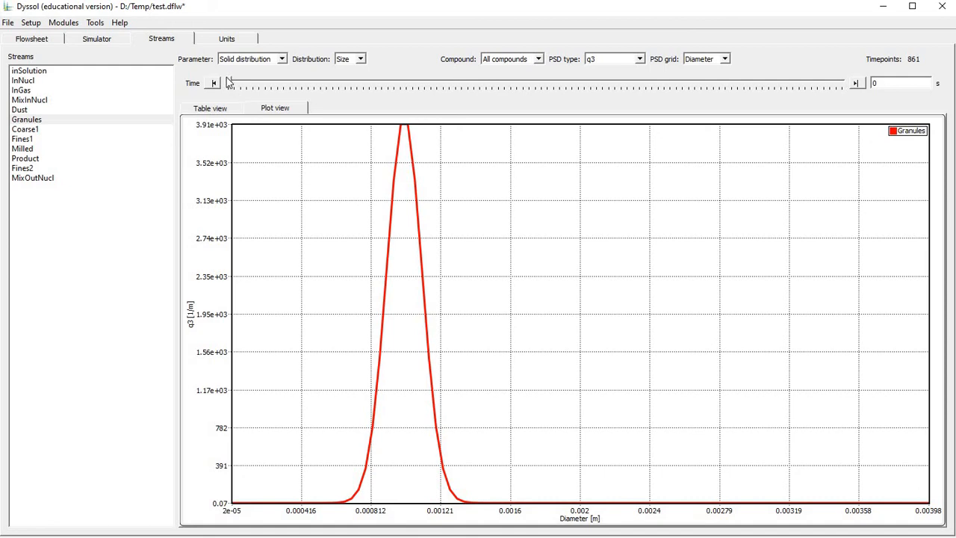
{"action": "left_click_drag", "start_coordinate": [230, 84], "coordinate": [488, 109]}
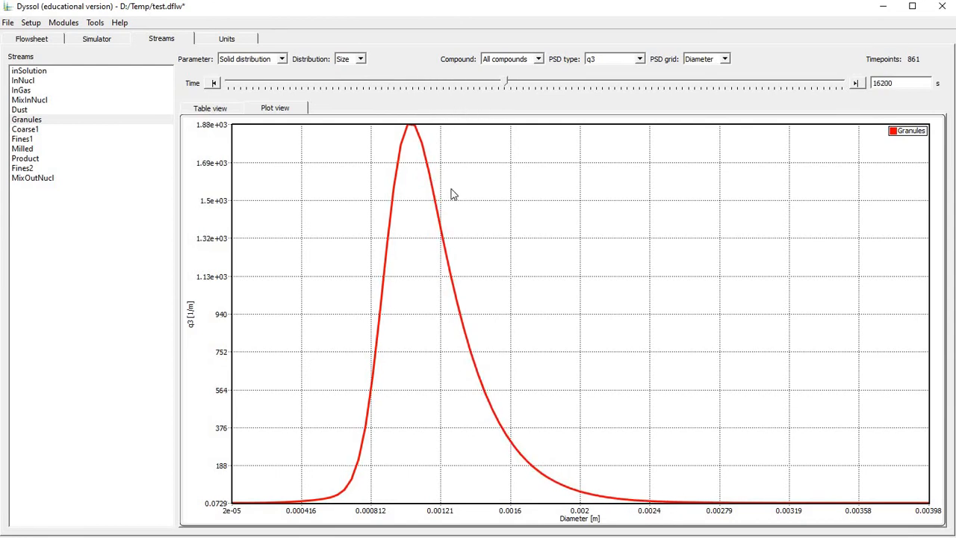
{"action": "left_click", "coordinate": [43, 111], "text": "ctrl"}
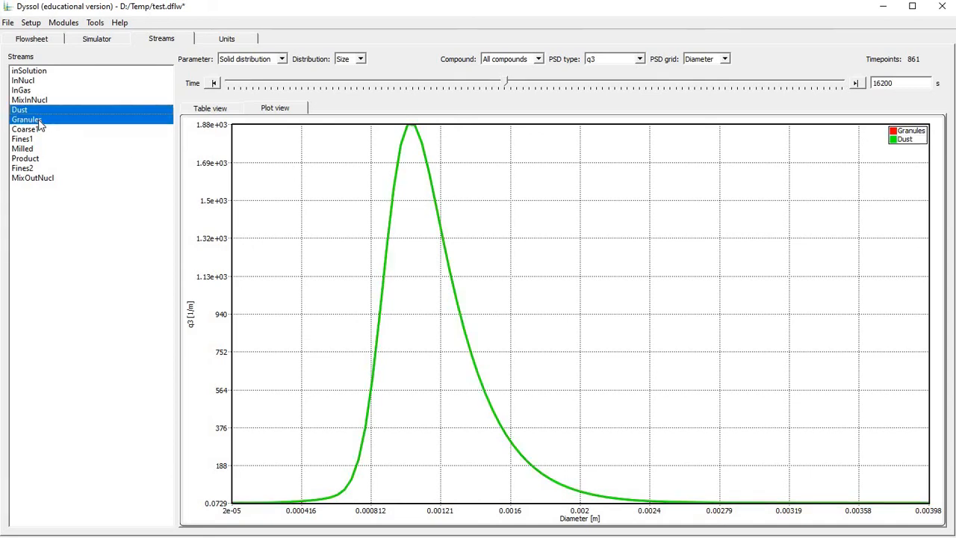
Remove the Dust stream from the size distribution plot and examine the InNucl stream's distribution over time.
{"action": "left_click", "coordinate": [41, 110], "text": "ctrl"}
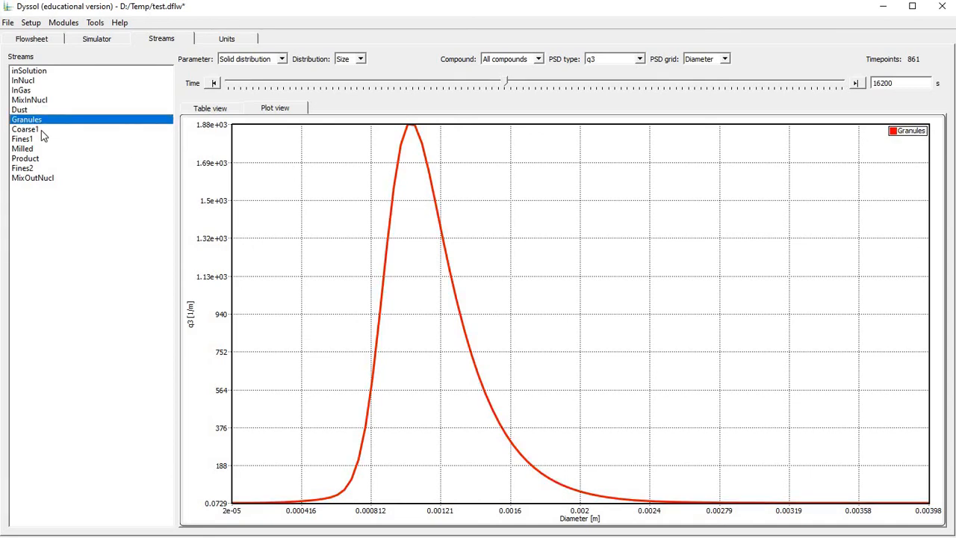
{"action": "left_click", "coordinate": [23, 80], "text": "ctrl"}
{"action": "left_click_drag", "start_coordinate": [505, 81], "coordinate": [607, 128]}
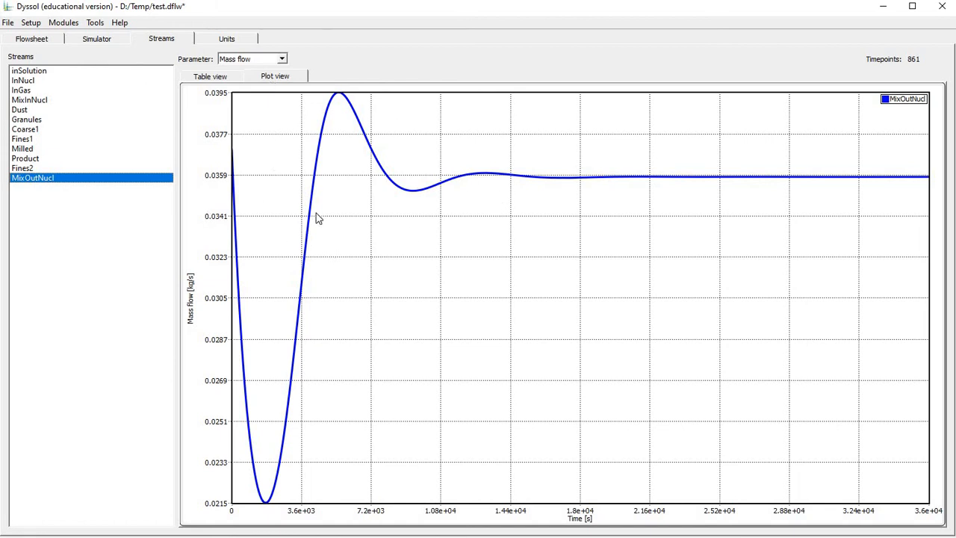
Plot the mass flow of the Product stream over time.
{"action": "left_click", "coordinate": [21, 160]}
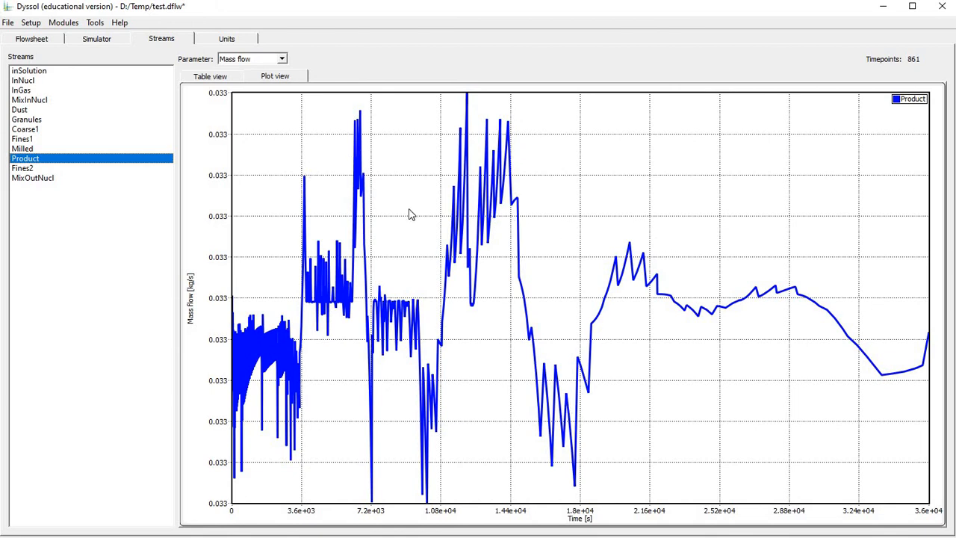
{"action": "left_click", "coordinate": [24, 141]}
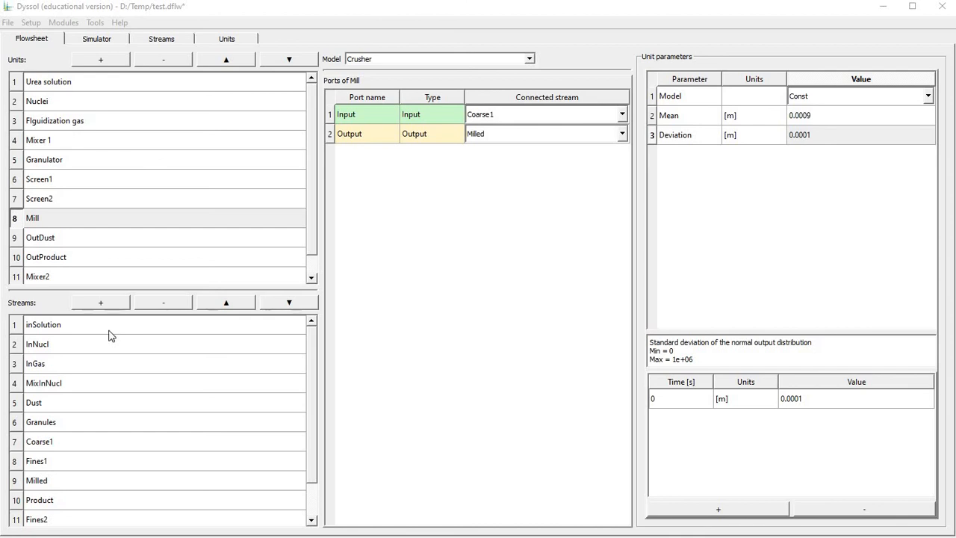
Add time points at 10000 s and 11000 s to the Nuclei unit's input material in the holdups.
{"action": "left_click", "coordinate": [32, 23]}
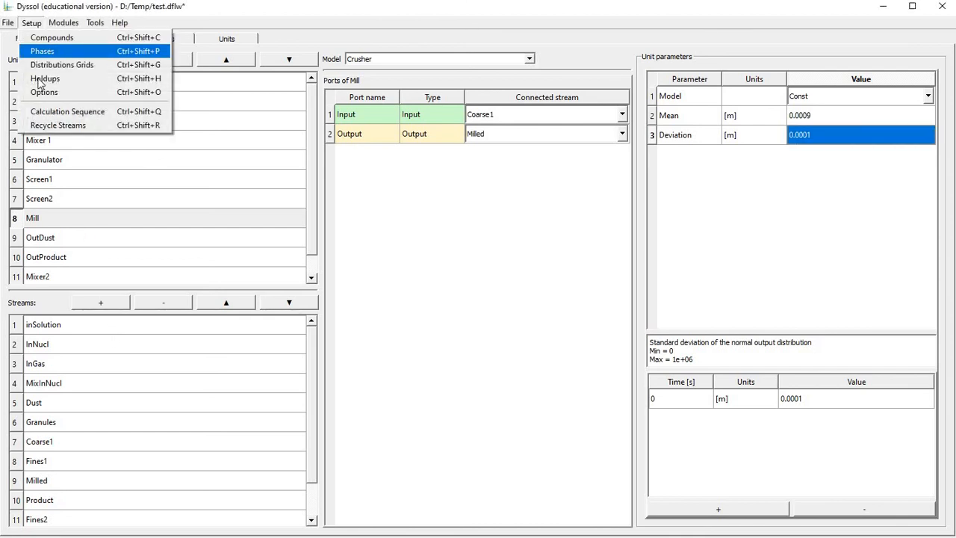
{"action": "left_click", "coordinate": [45, 79]}
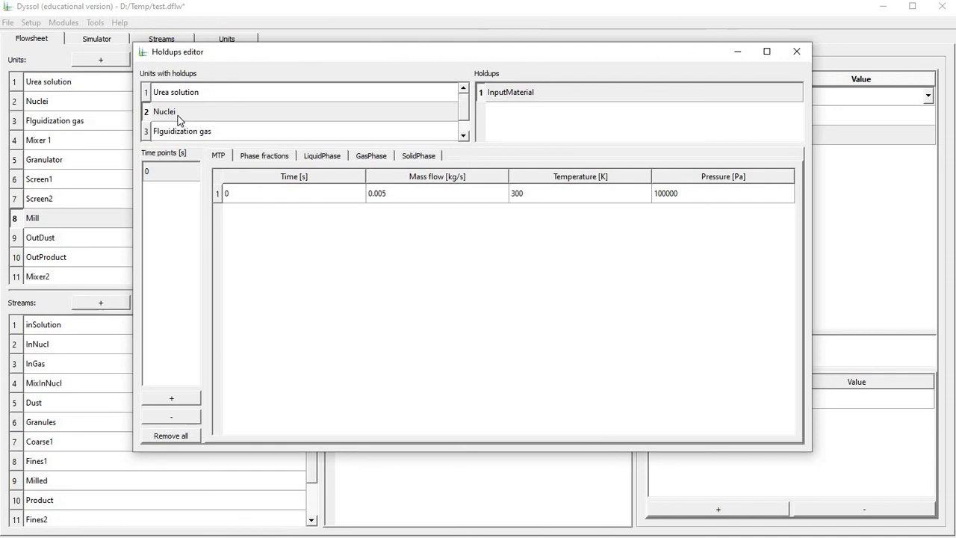
{"action": "left_click", "coordinate": [179, 400]}
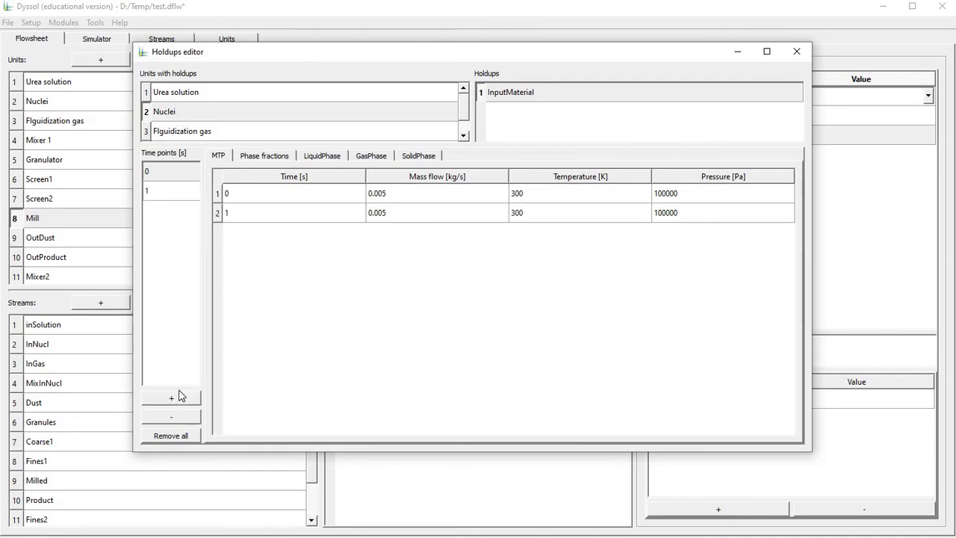
{"action": "double_click", "coordinate": [165, 196]}
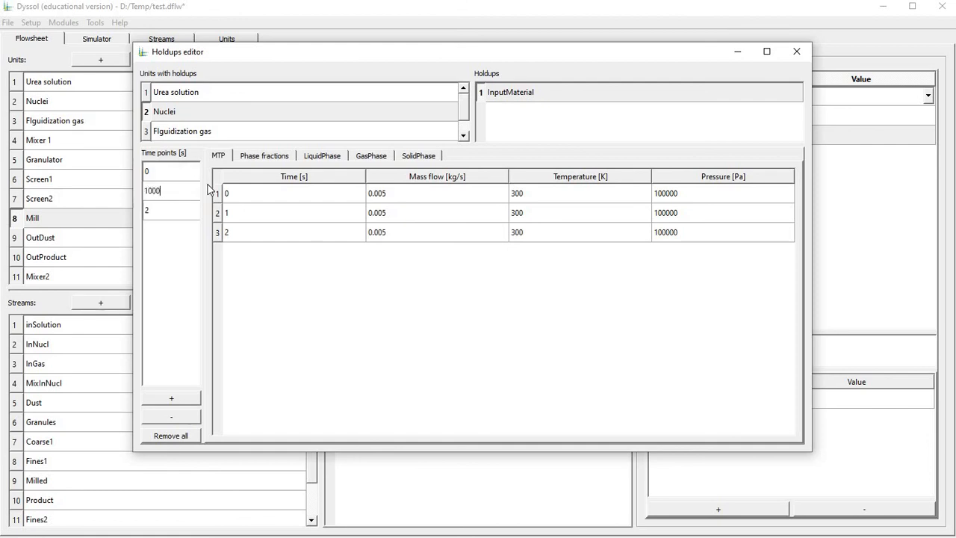
{"action": "key", "text": "Return"}
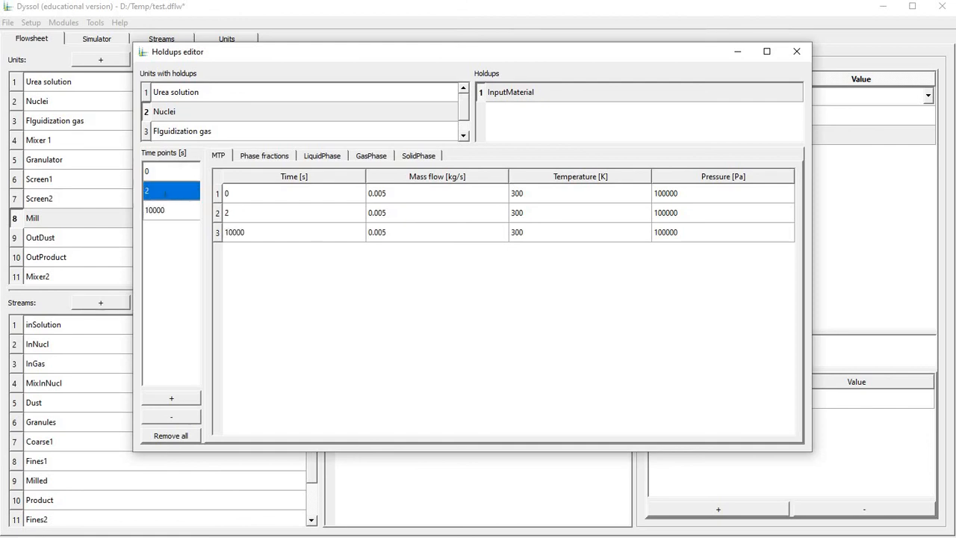
{"action": "double_click", "coordinate": [169, 187]}
{"action": "type", "text": "11000"}
{"action": "key", "text": "Return"}
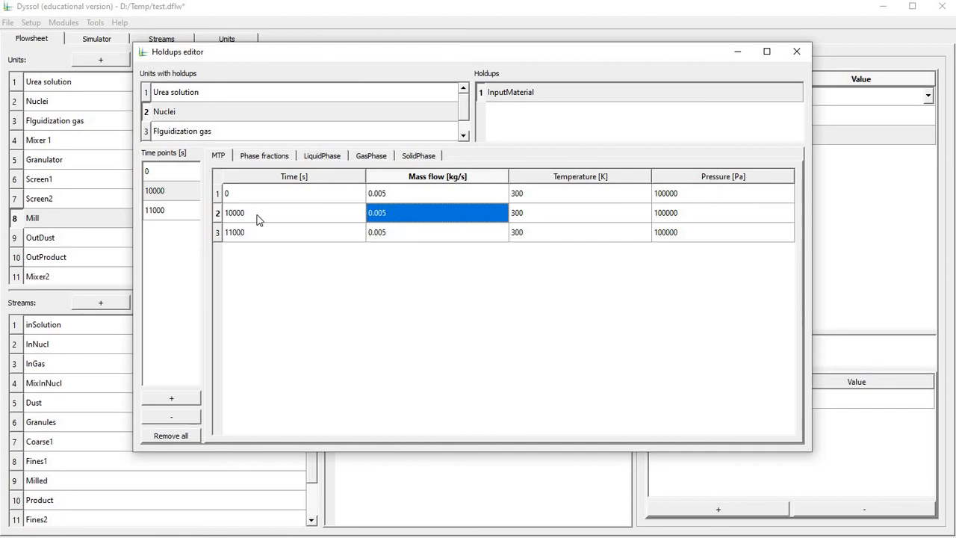
Set the Nuclei mass flow at 11000 s to 0.009 kg/s and close the holdups editor.
{"action": "double_click", "coordinate": [402, 232]}
{"action": "type", "text": "0"}
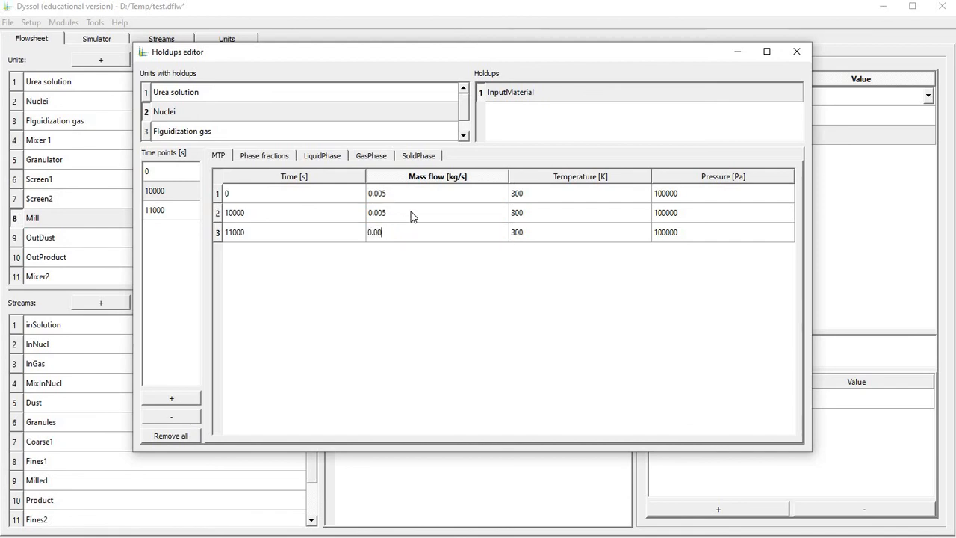
{"action": "key", "text": "Return"}
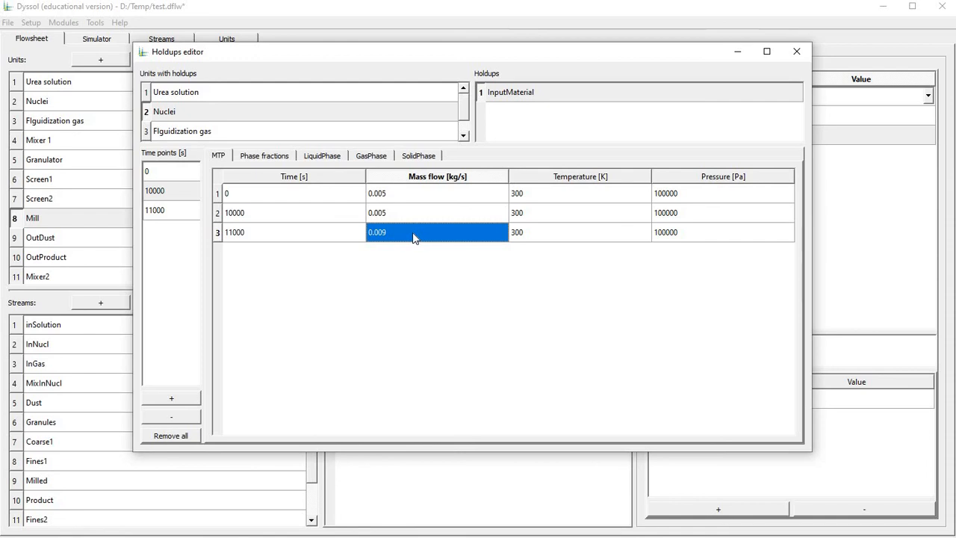
{"action": "left_click", "coordinate": [799, 51]}
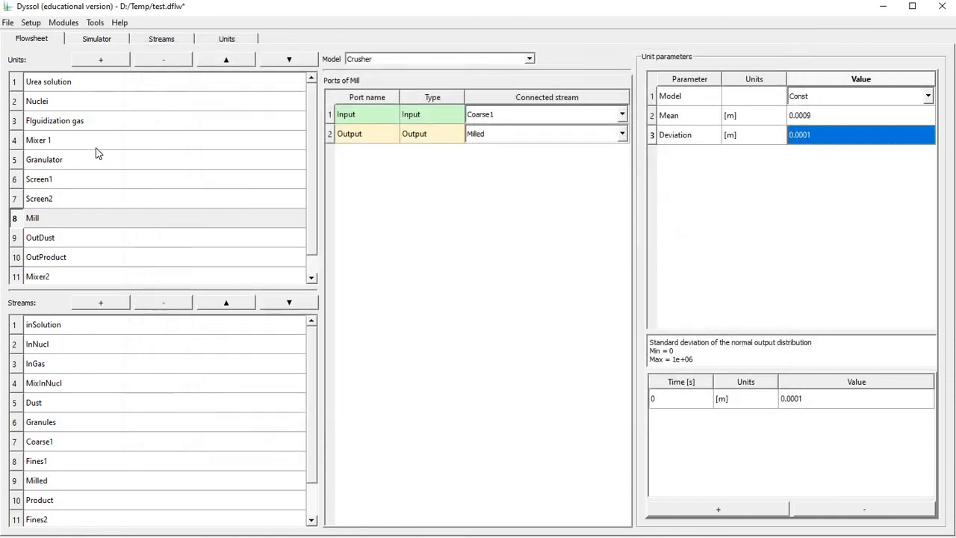
Rerun the simulation and plot the resulting mass flows of the Product and MixOutNucl streams.
{"action": "left_click", "coordinate": [98, 40]}
{"action": "left_click", "coordinate": [176, 62]}
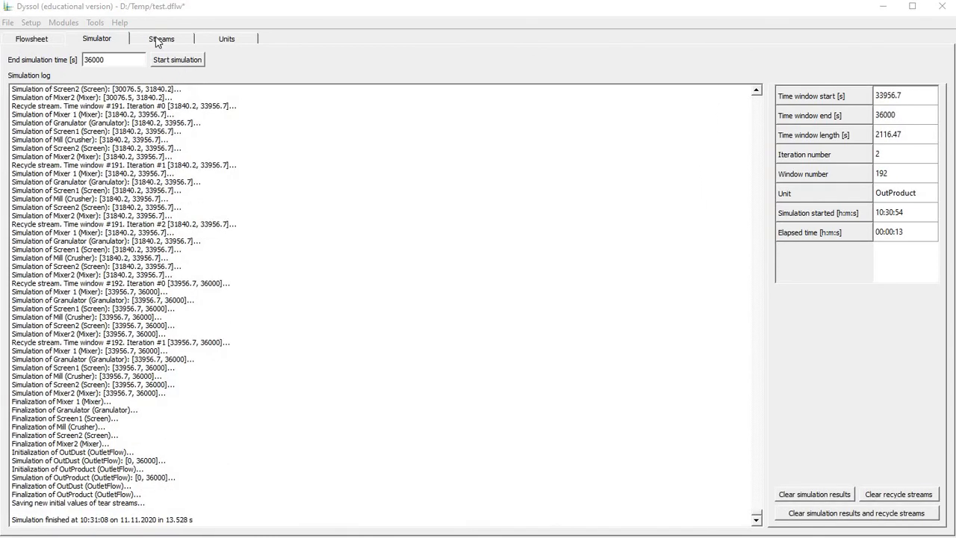
{"action": "left_click", "coordinate": [159, 39]}
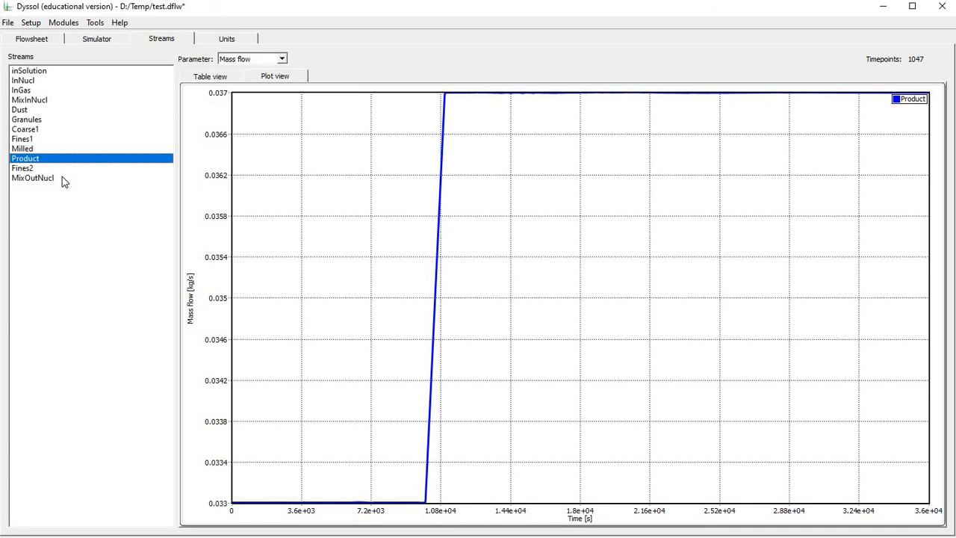
{"action": "left_click", "coordinate": [123, 178]}
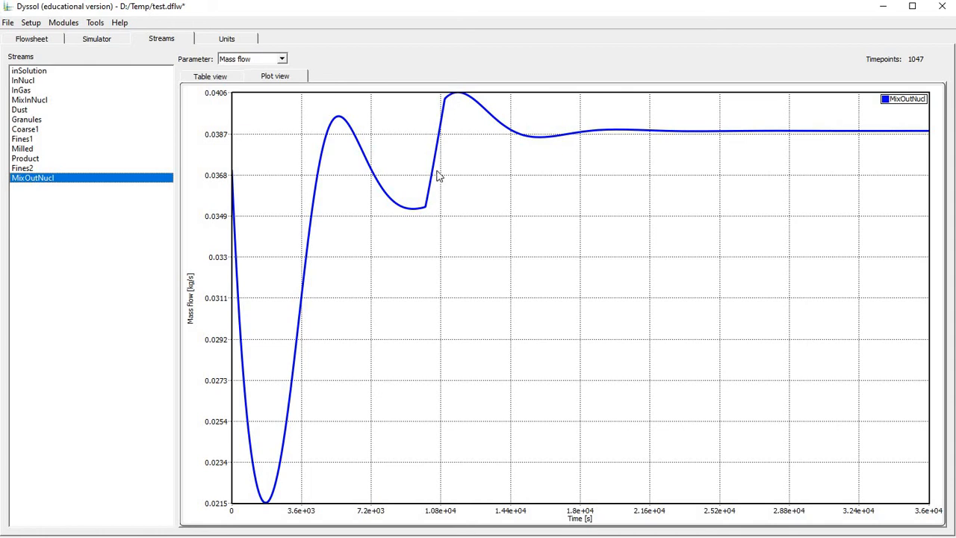
Plot the Sauter diameter over time for the MixOutNucl stream and for the Product stream.
{"action": "left_click", "coordinate": [277, 59]}
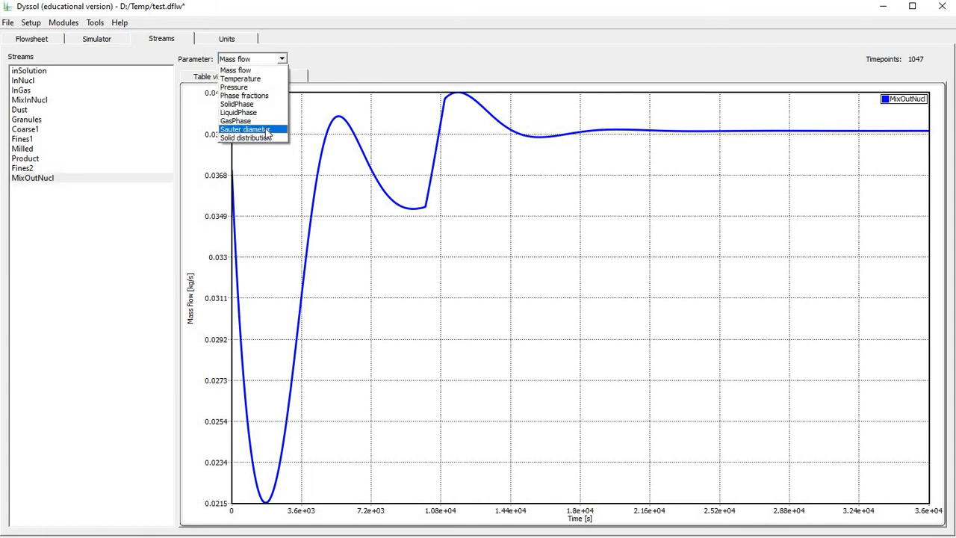
{"action": "left_click", "coordinate": [267, 130]}
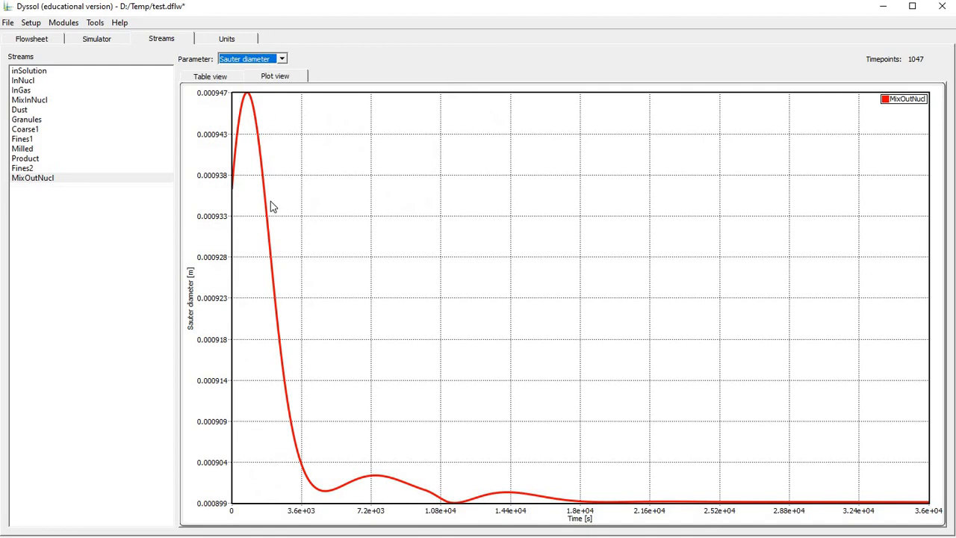
{"action": "left_click", "coordinate": [26, 159]}
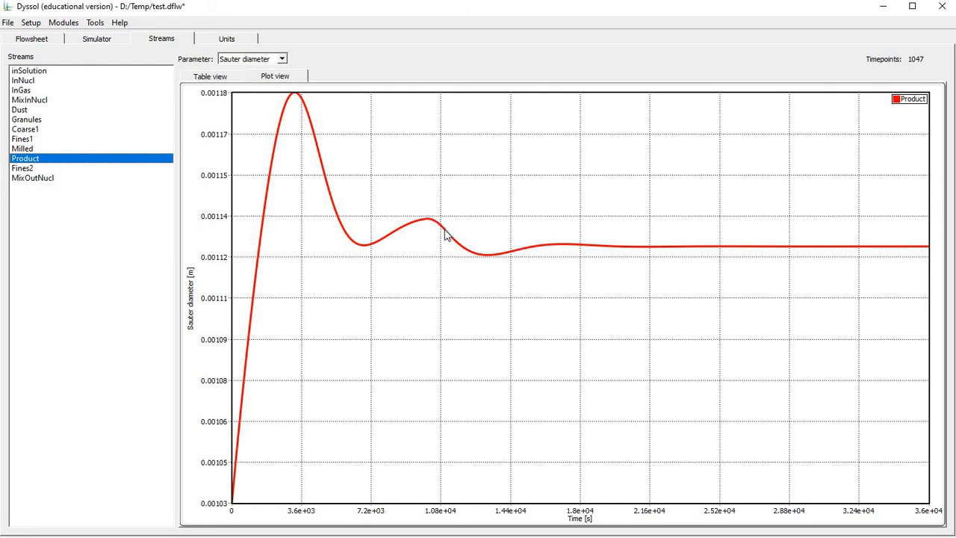
Plot the Product stream's solid size distribution and follow it over time to 33120 s.
{"action": "left_click", "coordinate": [264, 60]}
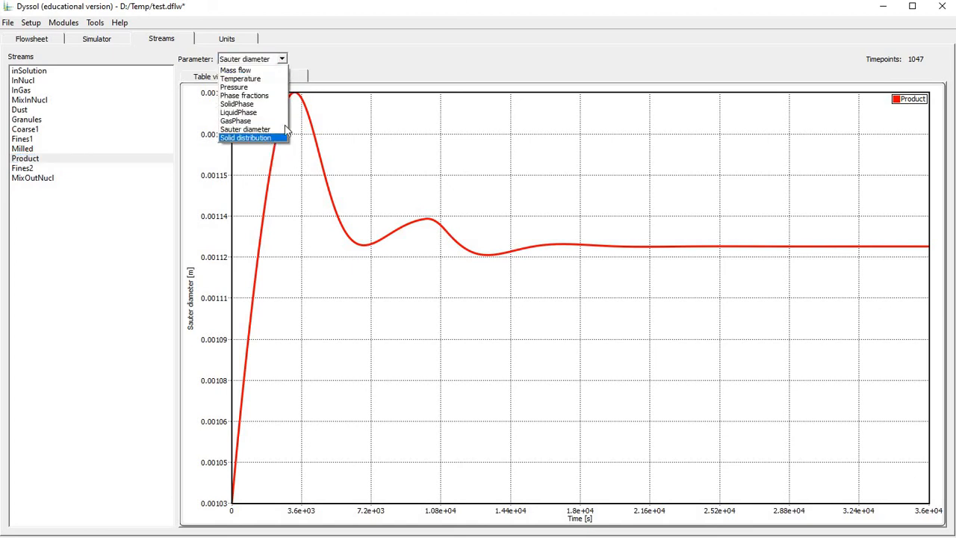
{"action": "left_click", "coordinate": [276, 141]}
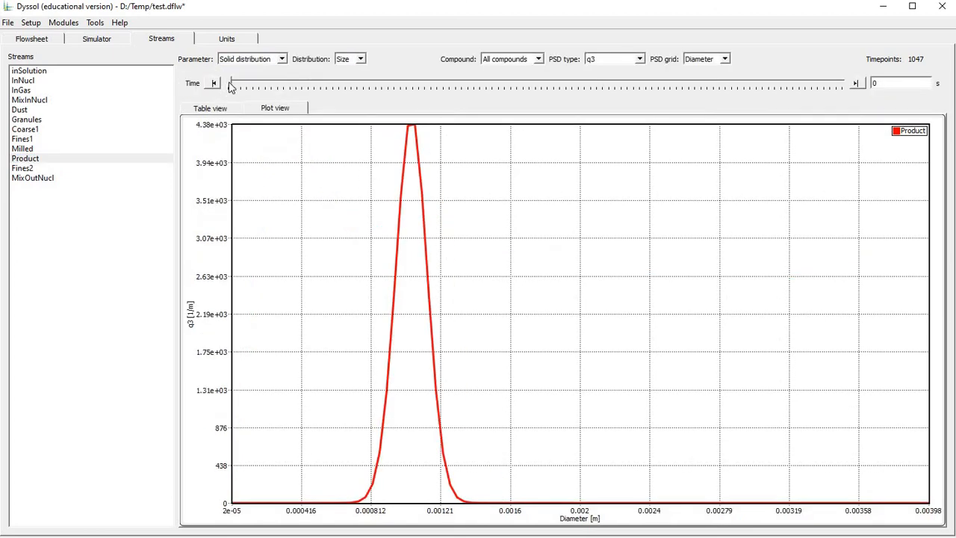
{"action": "left_click_drag", "start_coordinate": [246, 90], "coordinate": [750, 74]}
{"action": "key", "text": "Right"}
{"action": "key", "text": "Right"}
{"action": "key", "text": "Right"}
{"action": "key", "text": "Right"}
{"action": "key", "text": "Right"}
{"action": "key", "text": "Right"}
{"action": "key", "text": "Right"}
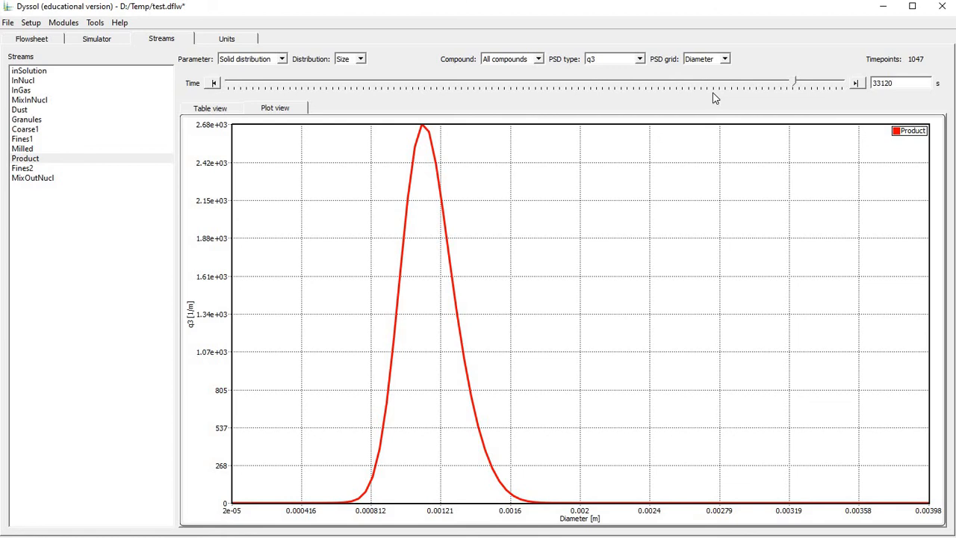